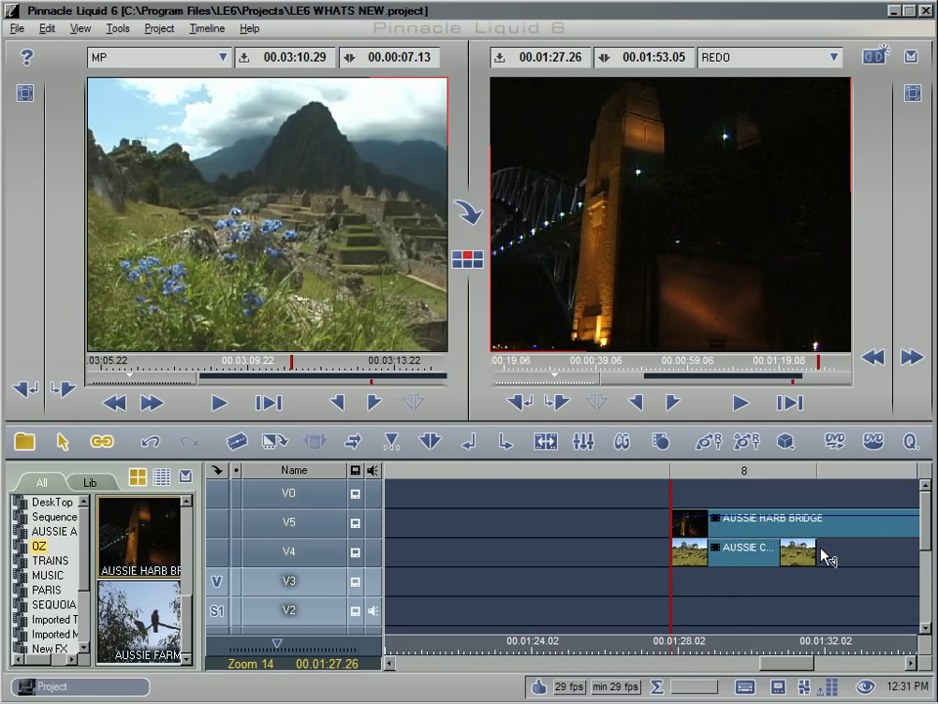
Jump to the end of the V4 clip at 00.01.31.26 and relocate the Add edit tool beside the FX tools in the toolbar.
click(503, 445)
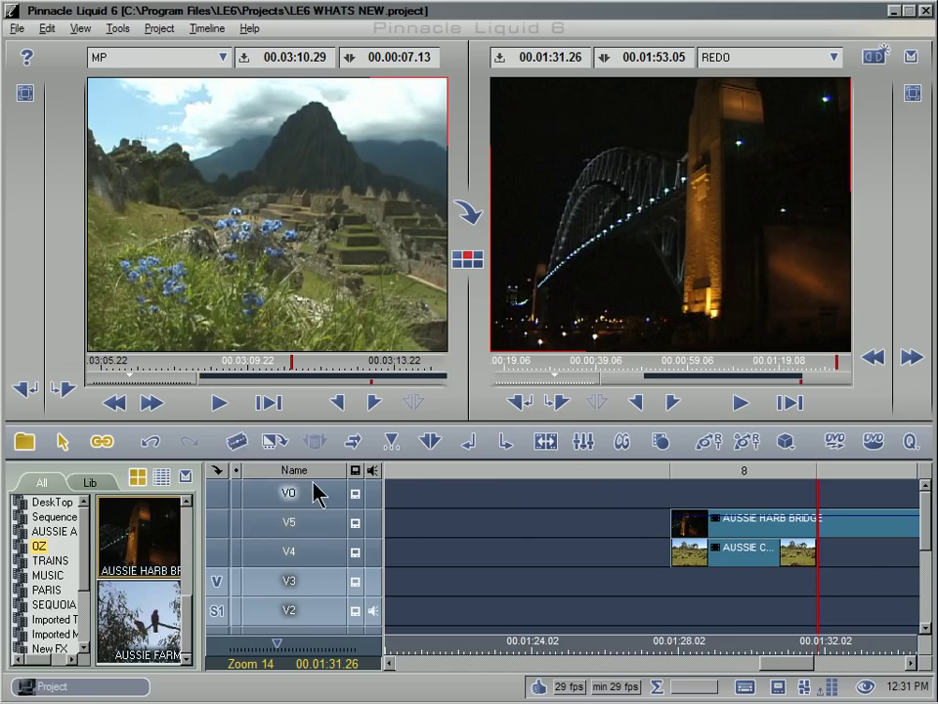
right_click(525, 443)
click(533, 444)
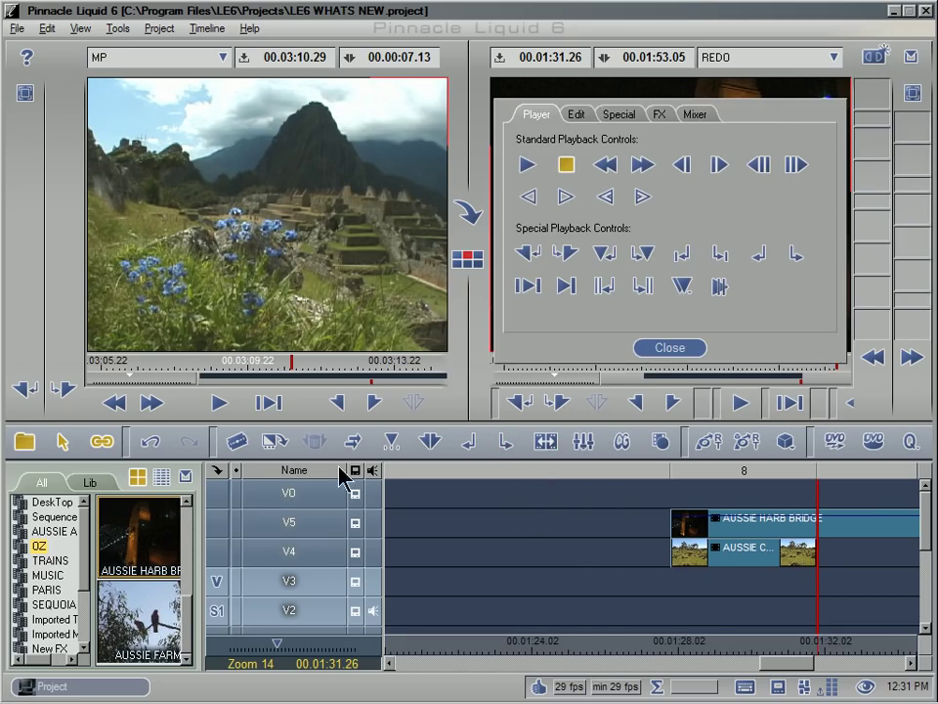
drag(245, 455, 597, 449)
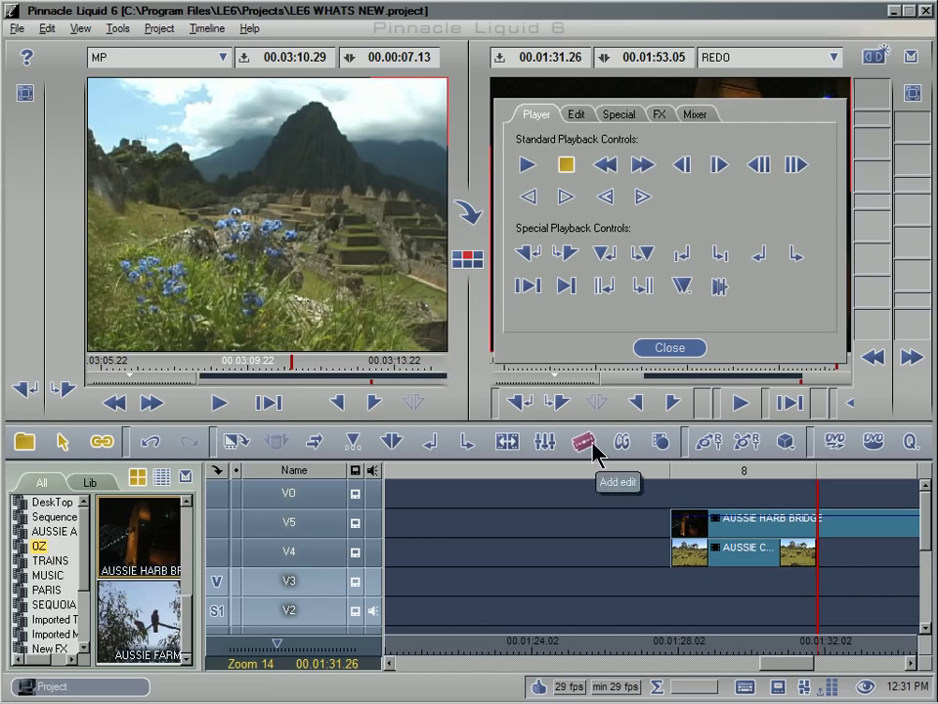
click(685, 350)
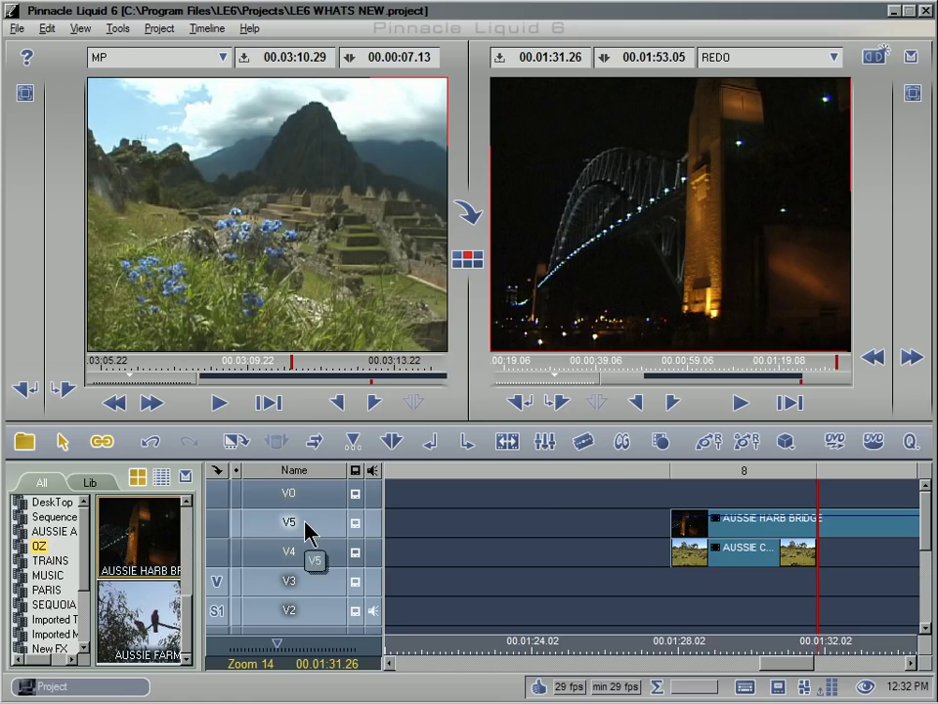
Split the AUSSIE HARB BRIDGE clip on V5 at 00.01.31.26 and delete the part after the cut.
click(585, 446)
click(878, 534)
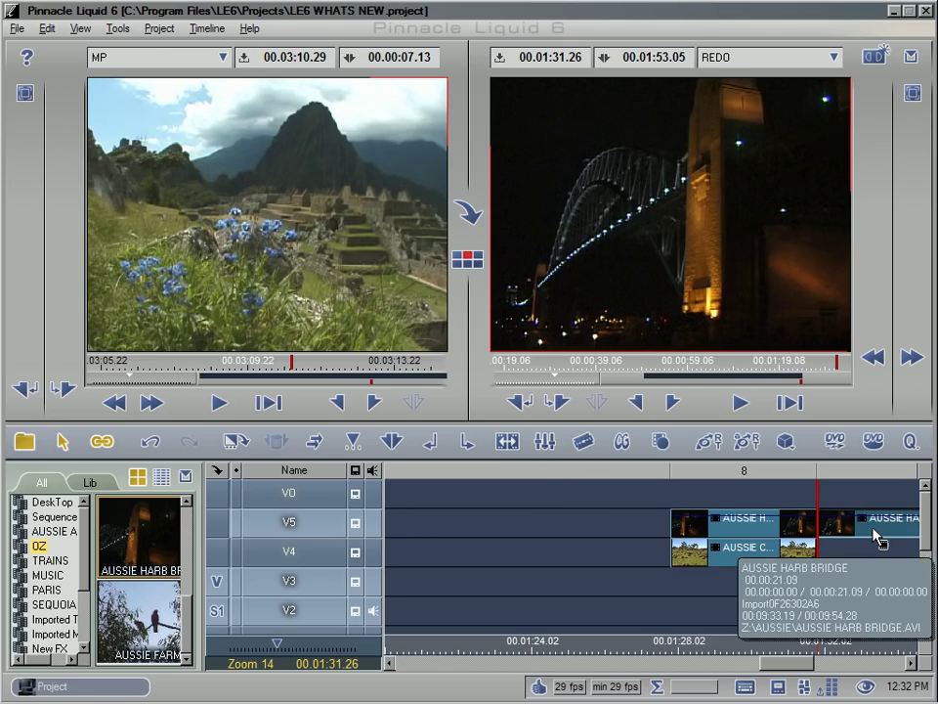
key(Delete)
Slip the footage inside the AUSSIE HARB BRIDGE clip on V5 so its source starts at about 00:09:32.16, and play it back.
drag(737, 653, 677, 645)
key(space)
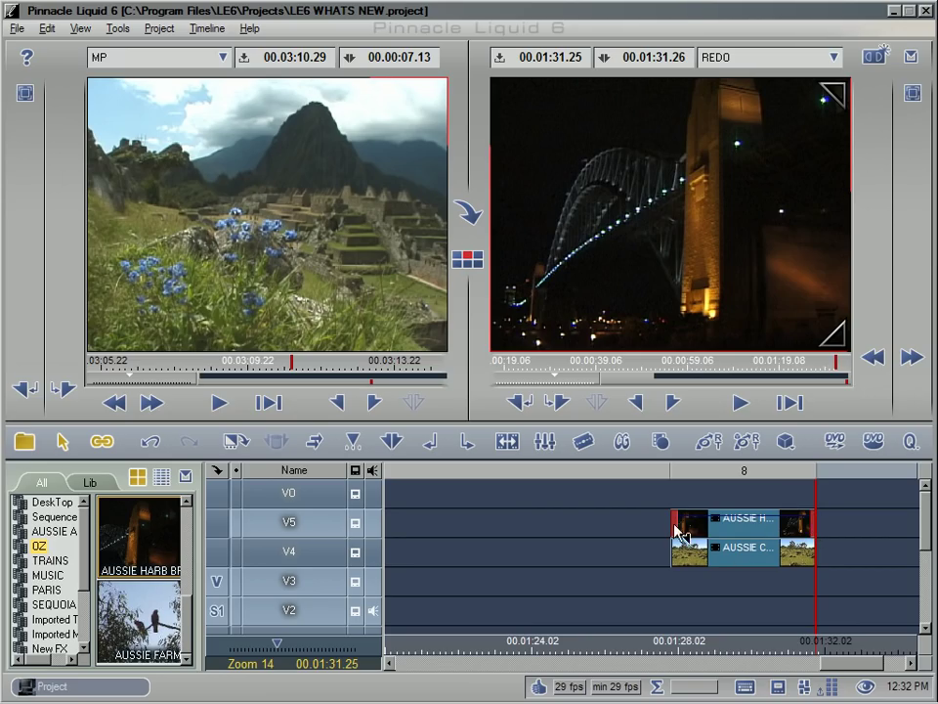
drag(678, 531, 790, 550)
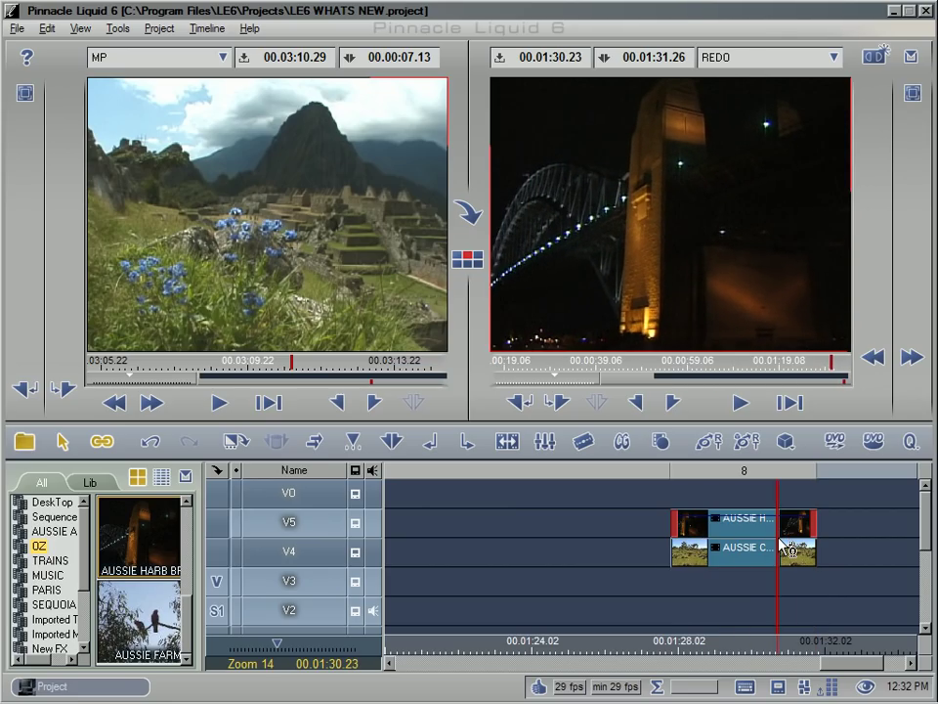
key(space)
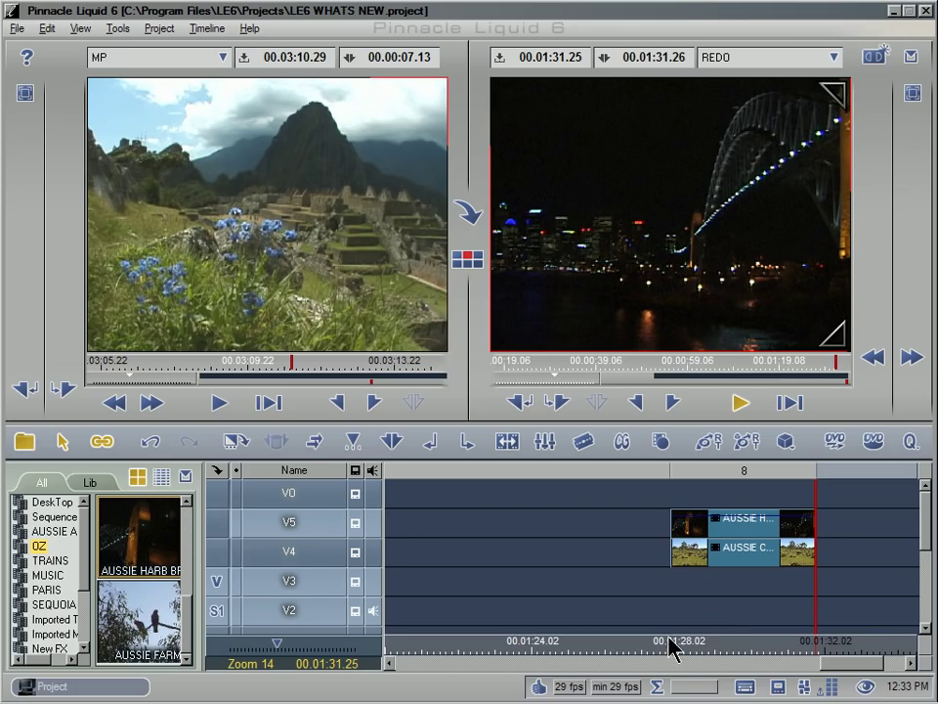
Open the 2D Editor for the V5 bridge clip at 00.01.29.14 and stop background rendering.
drag(669, 643, 729, 645)
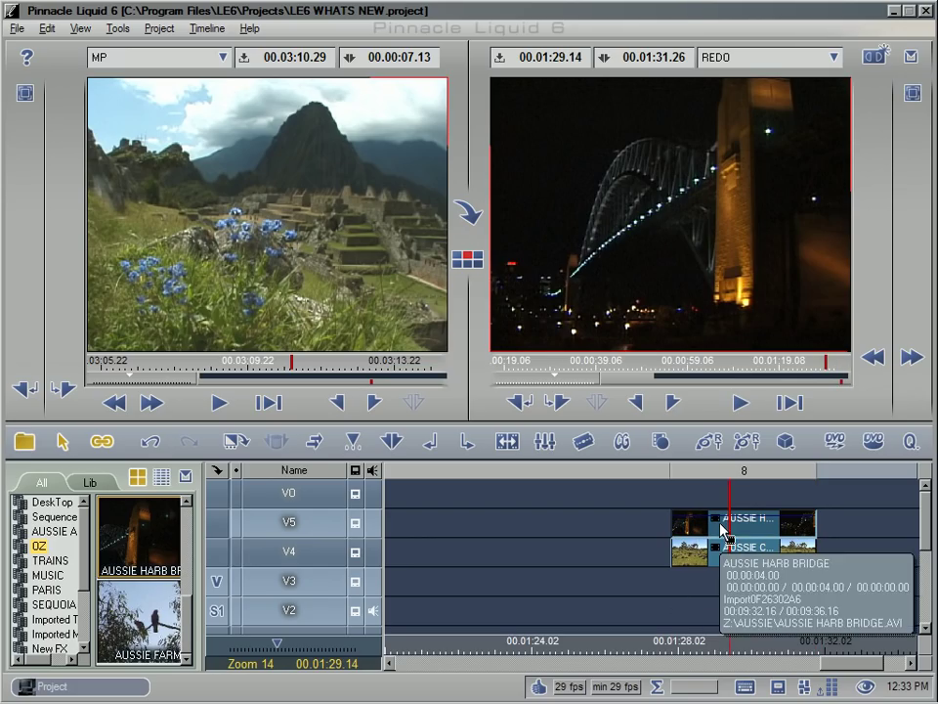
click(708, 442)
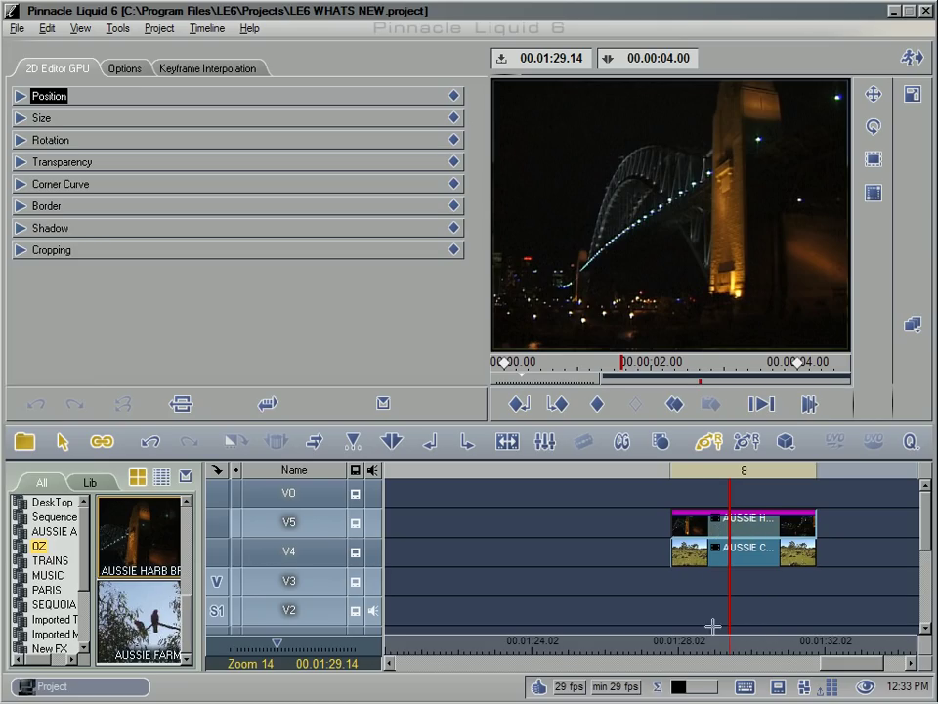
right_click(693, 690)
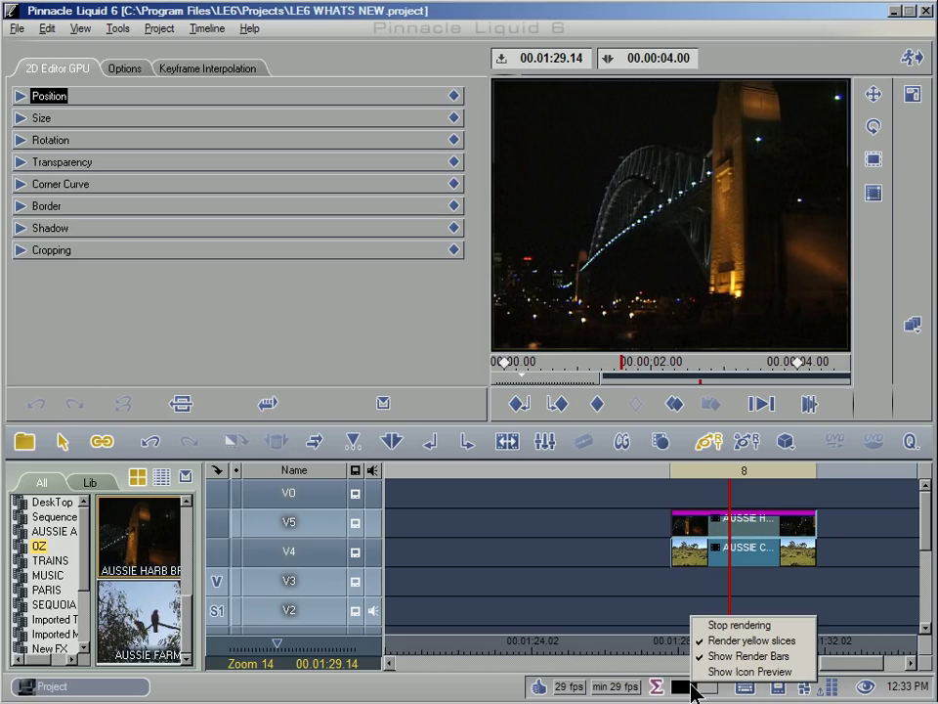
click(712, 624)
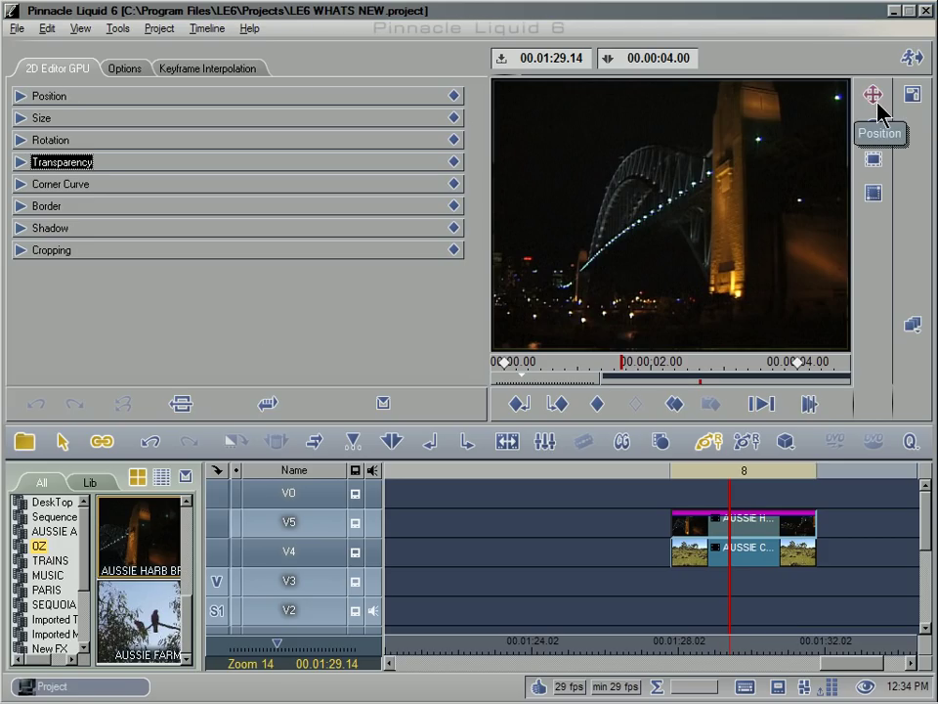
Scale the bridge picture down to a small inset and move it to the upper middle of the frame at 00.01.29.14.
click(910, 97)
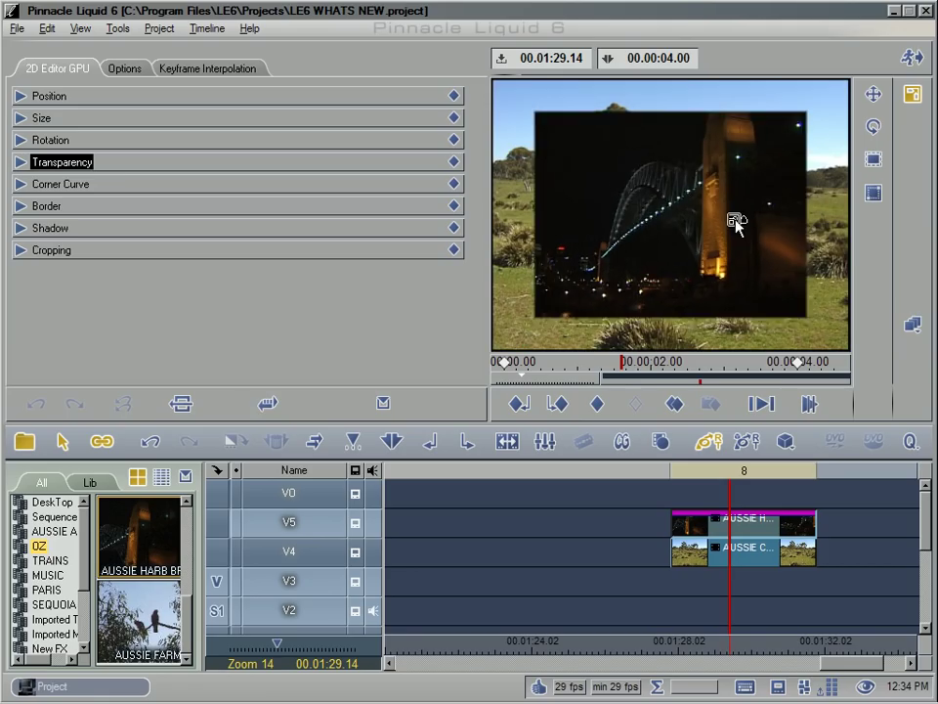
drag(723, 245, 716, 256)
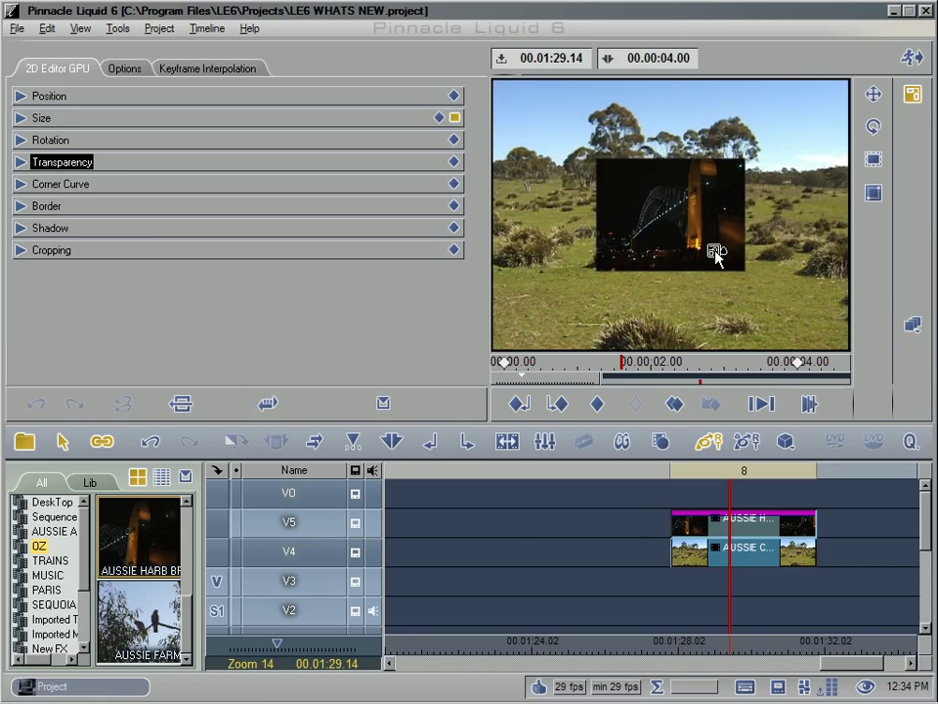
click(873, 94)
mouse_move(729, 214)
mouse_down()
mouse_move(706, 182)
mouse_move(741, 164)
mouse_up()
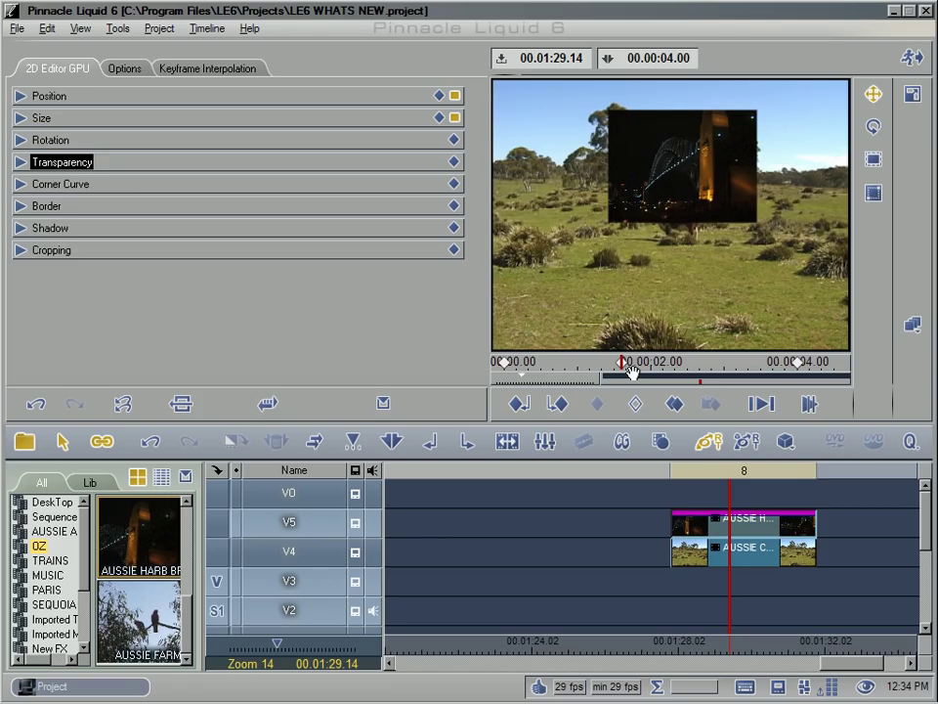
Copy the 00.01.29.14 keyframe, delete it, paste its settings onto the first keyframe, and shift the inset off the frame's left edge there.
click(675, 402)
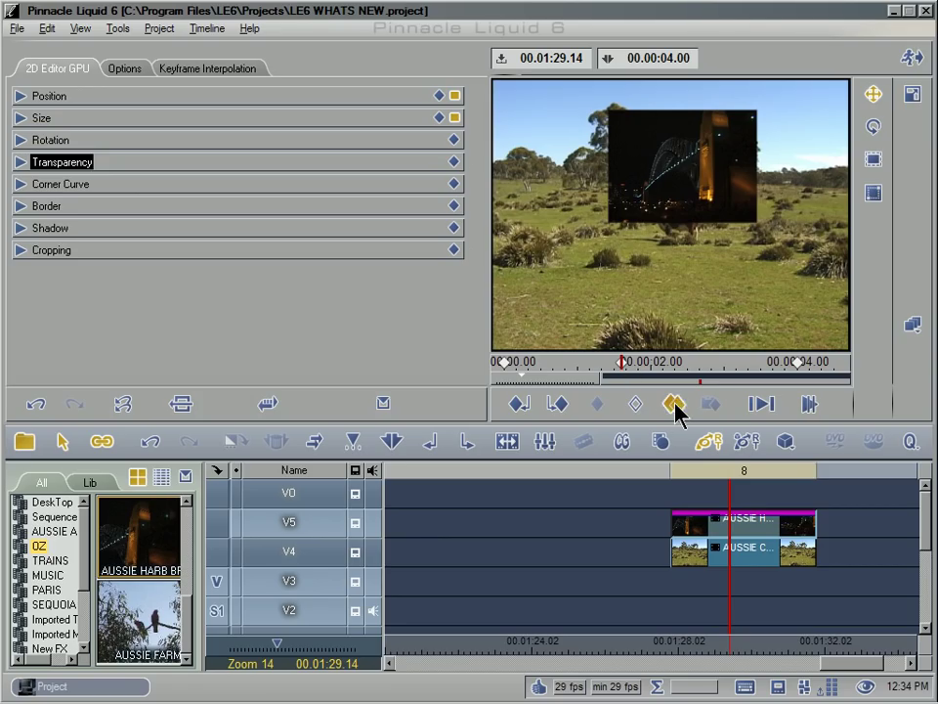
click(635, 404)
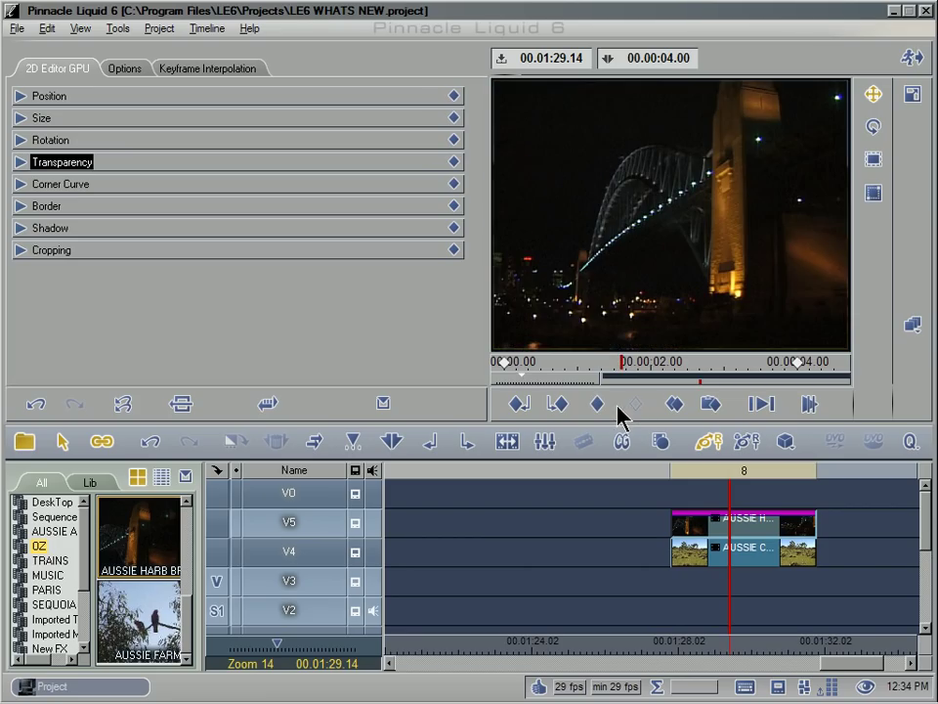
click(519, 403)
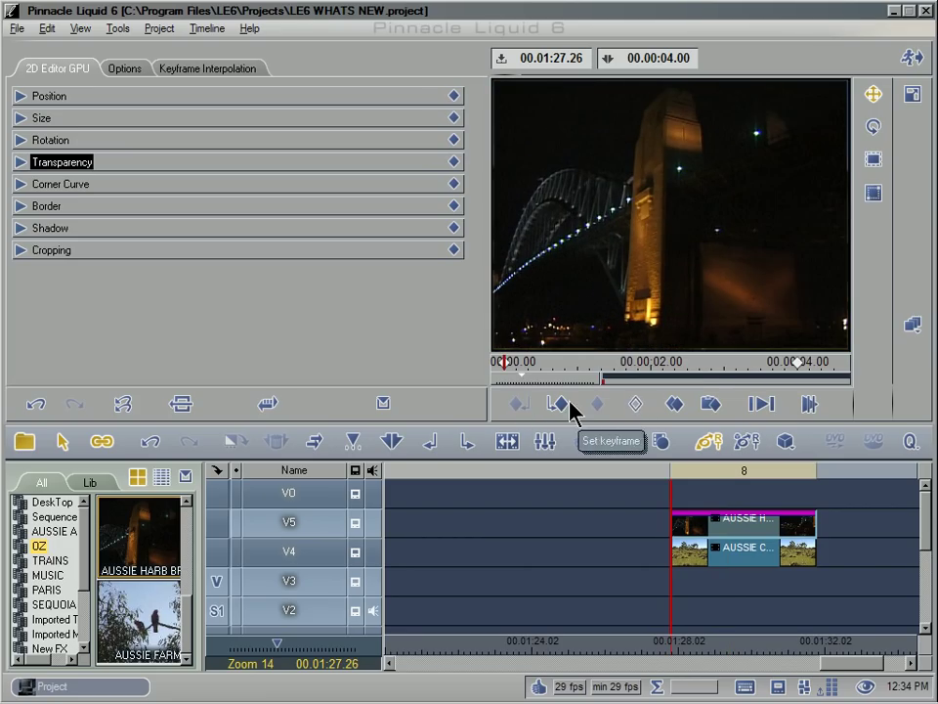
click(710, 405)
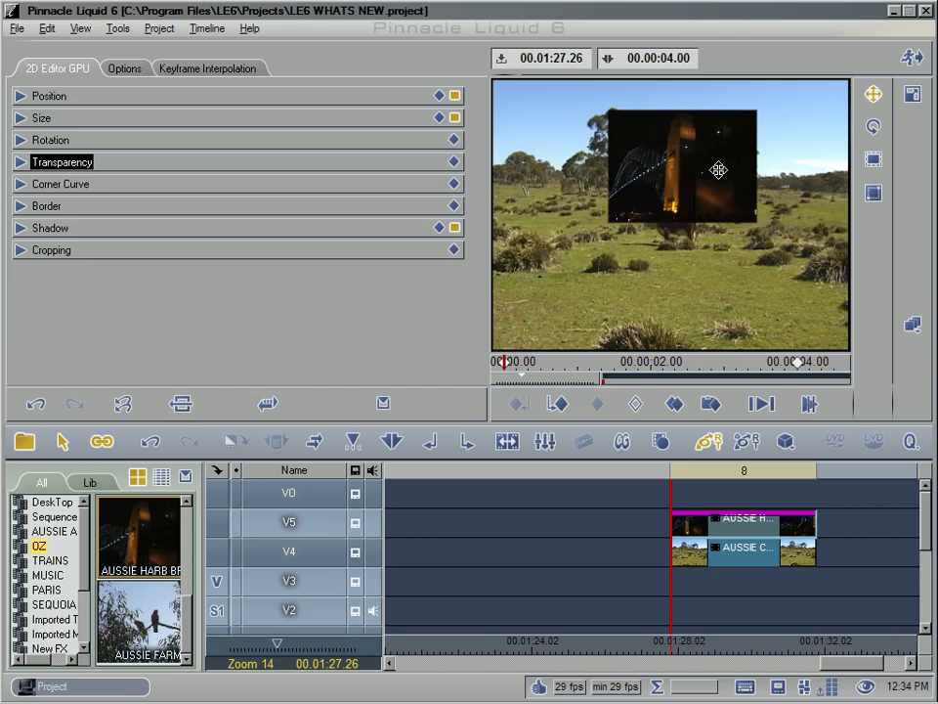
drag(719, 170, 440, 161)
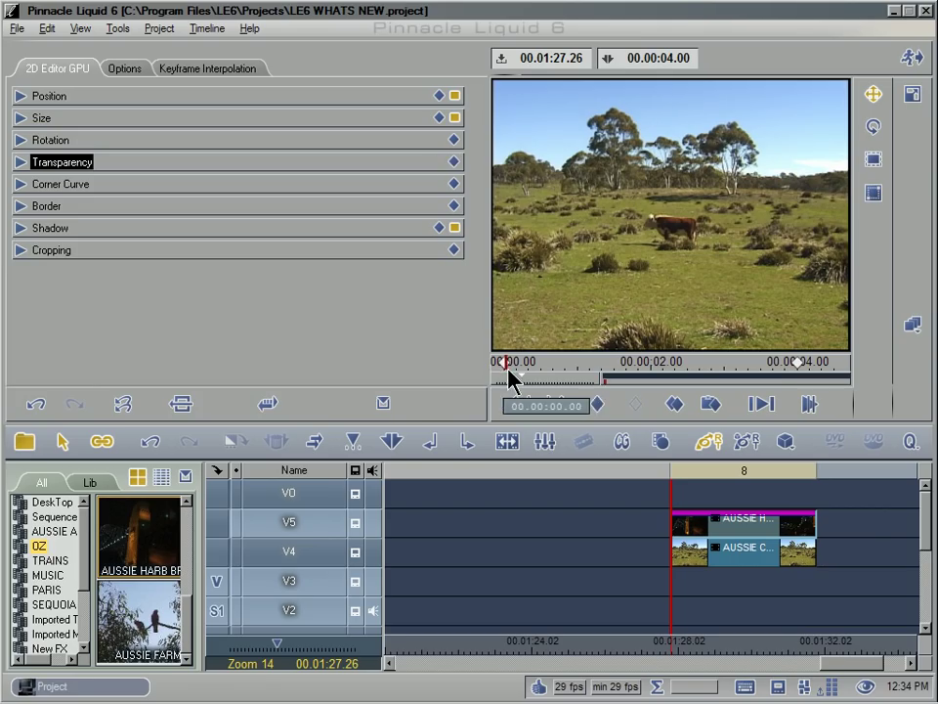
At 00.01.29.29, move the bridge inset into the frame's lower right, shrink it to about 26.2, and preview the motion.
drag(511, 378, 662, 377)
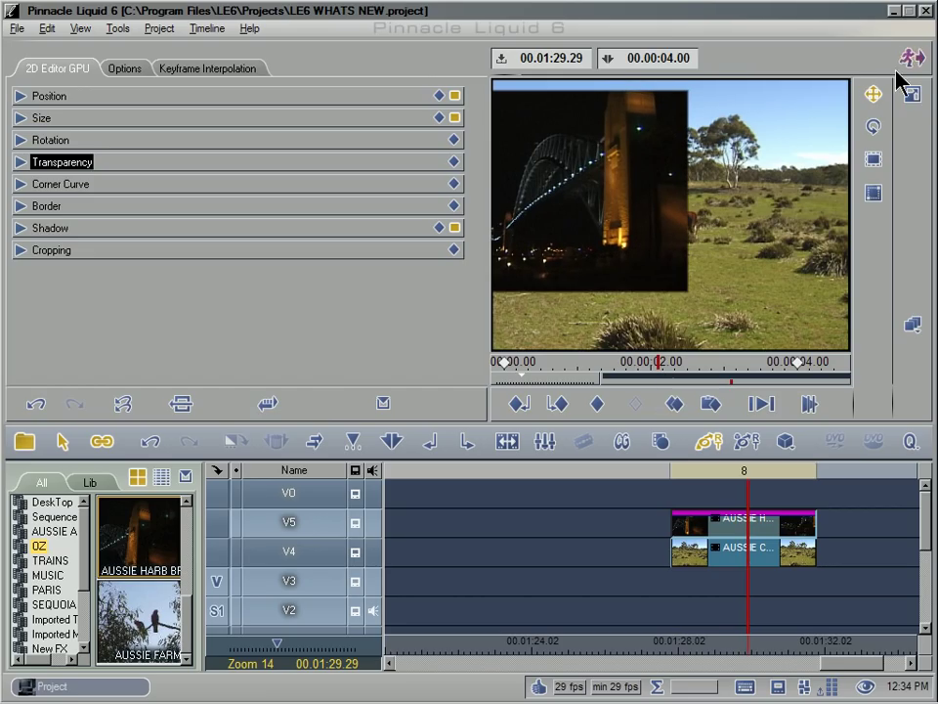
drag(627, 141, 795, 242)
click(911, 97)
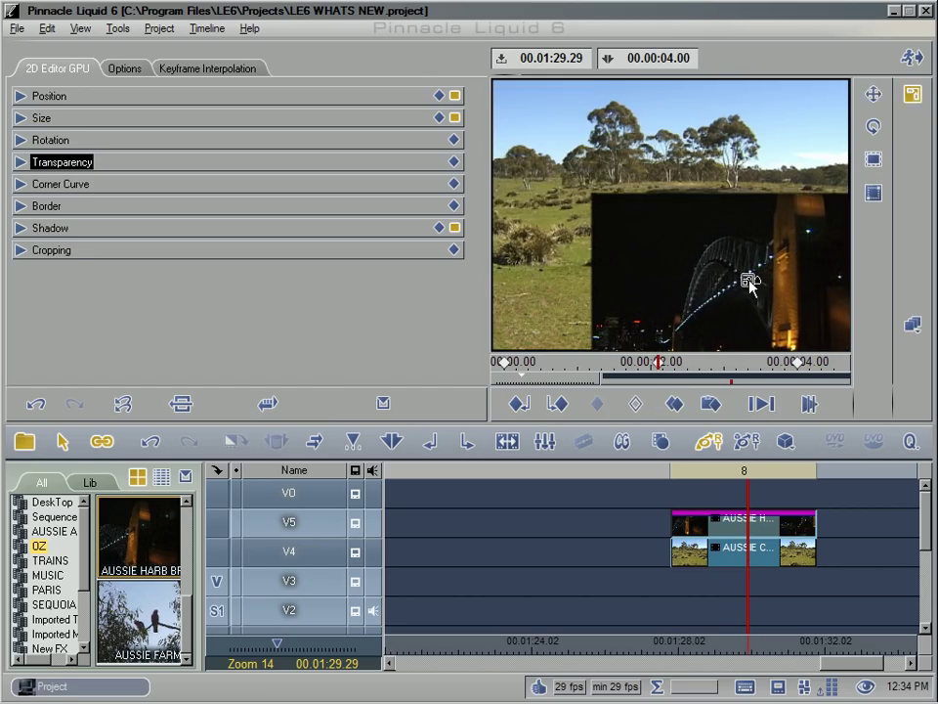
drag(750, 279, 714, 289)
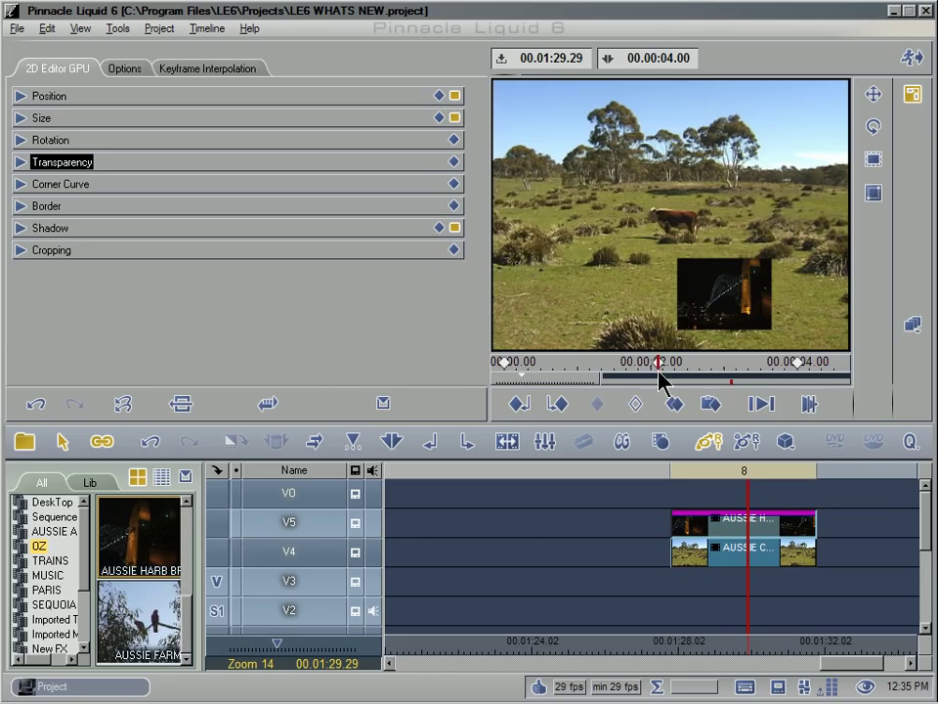
drag(661, 369, 808, 378)
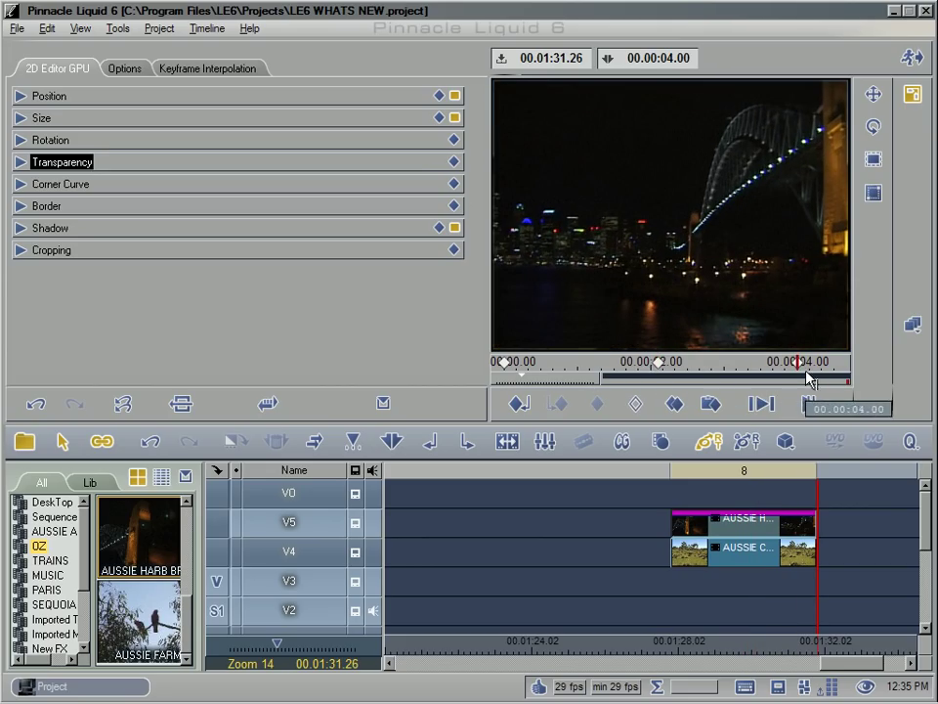
click(762, 409)
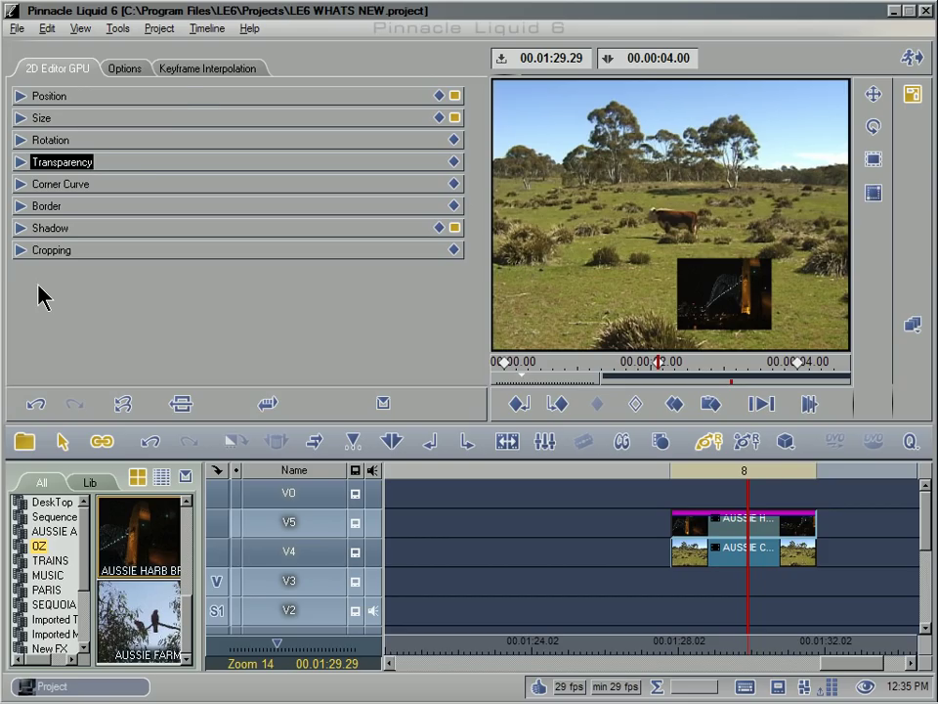
Expand the Size parameter and display its curve in the Keyframe Interpolation graph.
click(186, 78)
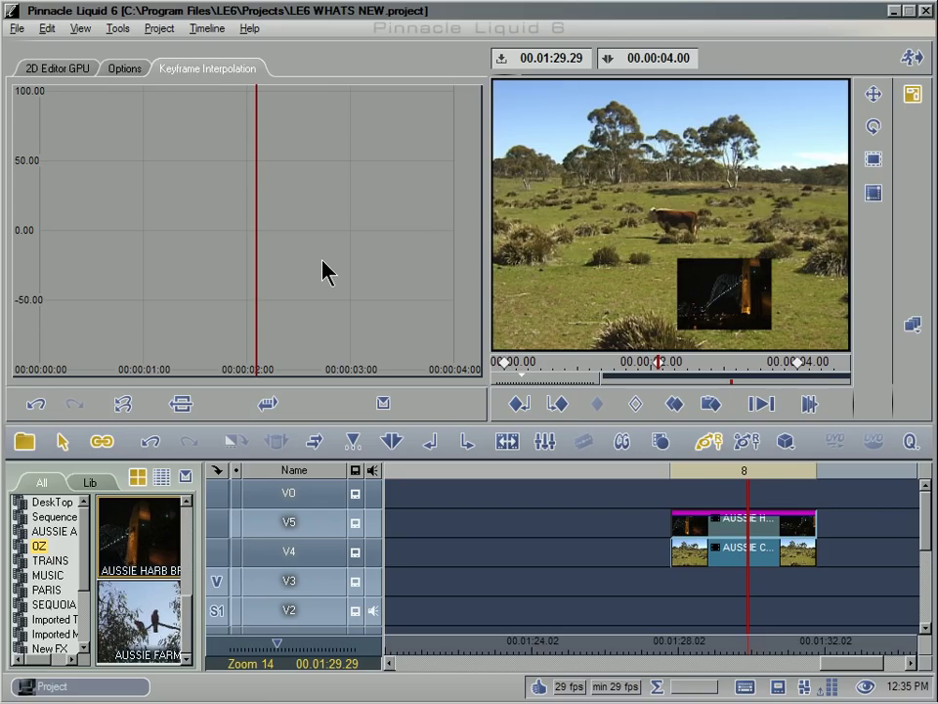
click(58, 75)
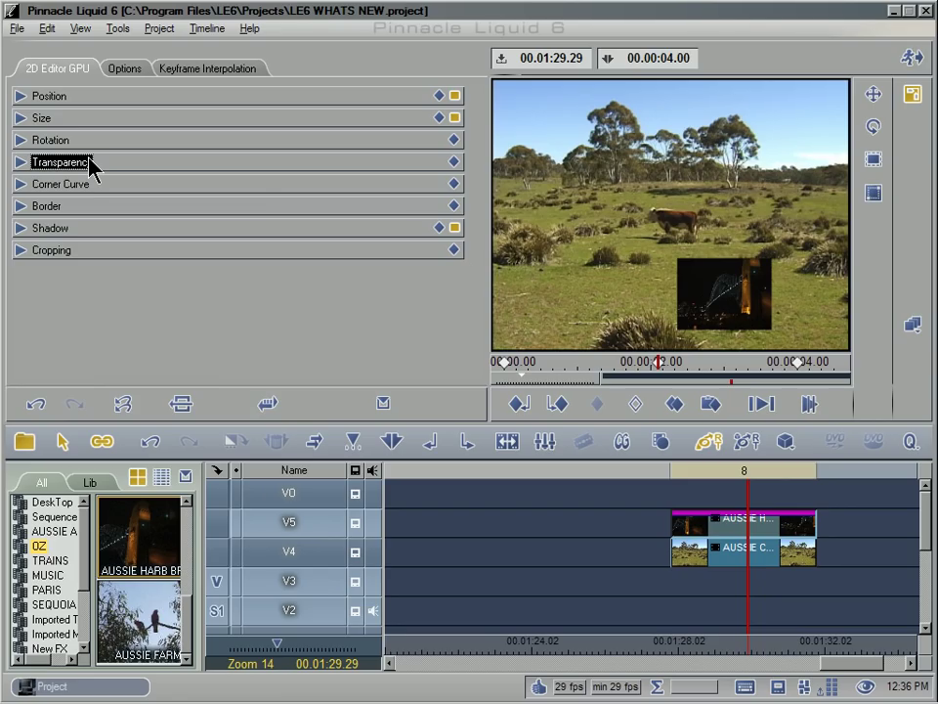
click(48, 119)
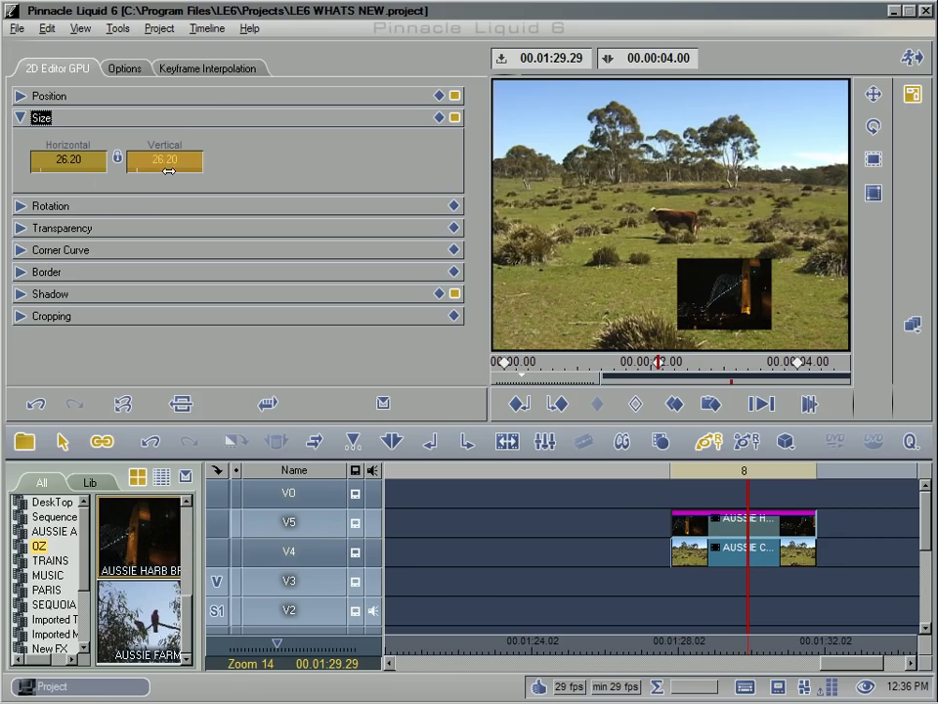
click(202, 70)
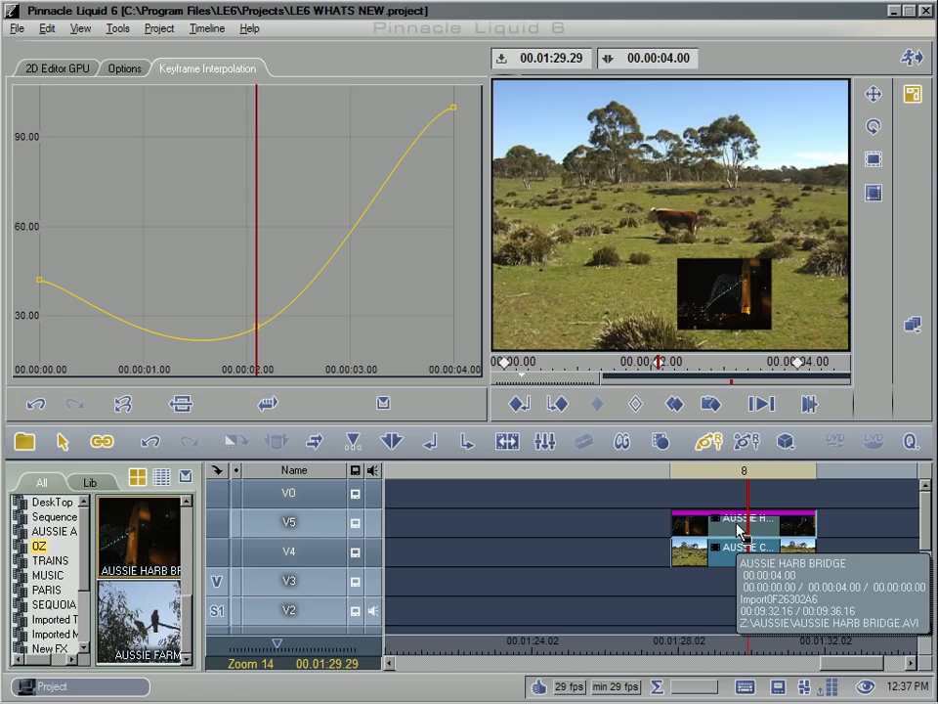
Shift the Size graph's vertical scale twice, resetting the parameter scale each time, and examine the curve's keyframe points.
mouse_move(44, 282)
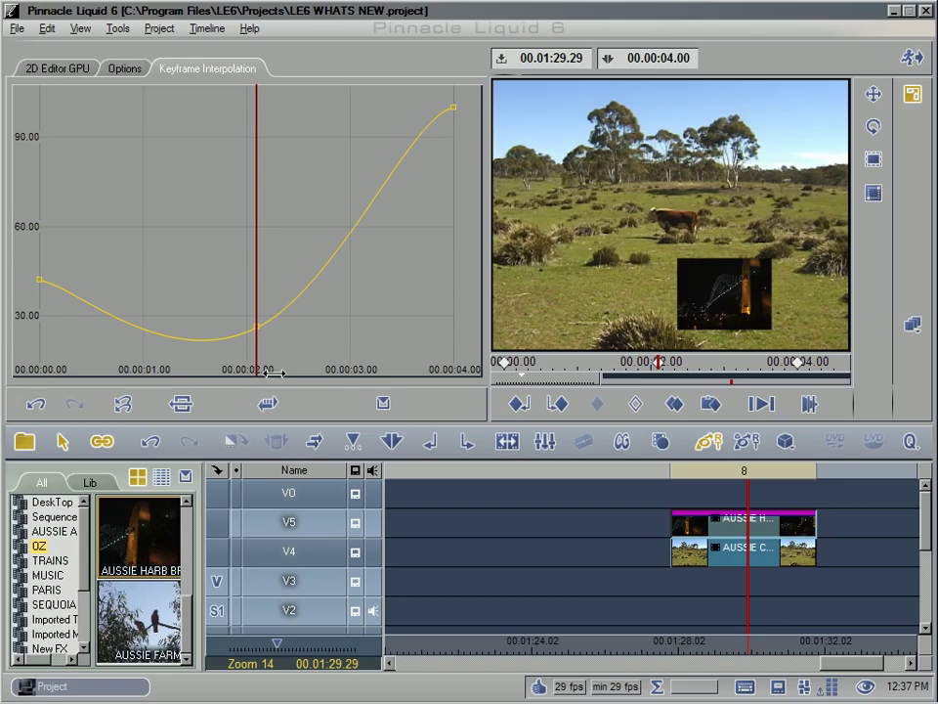
mouse_move(22, 241)
mouse_down()
mouse_move(20, 312)
mouse_move(21, 154)
mouse_move(20, 326)
mouse_move(20, 106)
mouse_move(22, 221)
mouse_up()
right_click(22, 223)
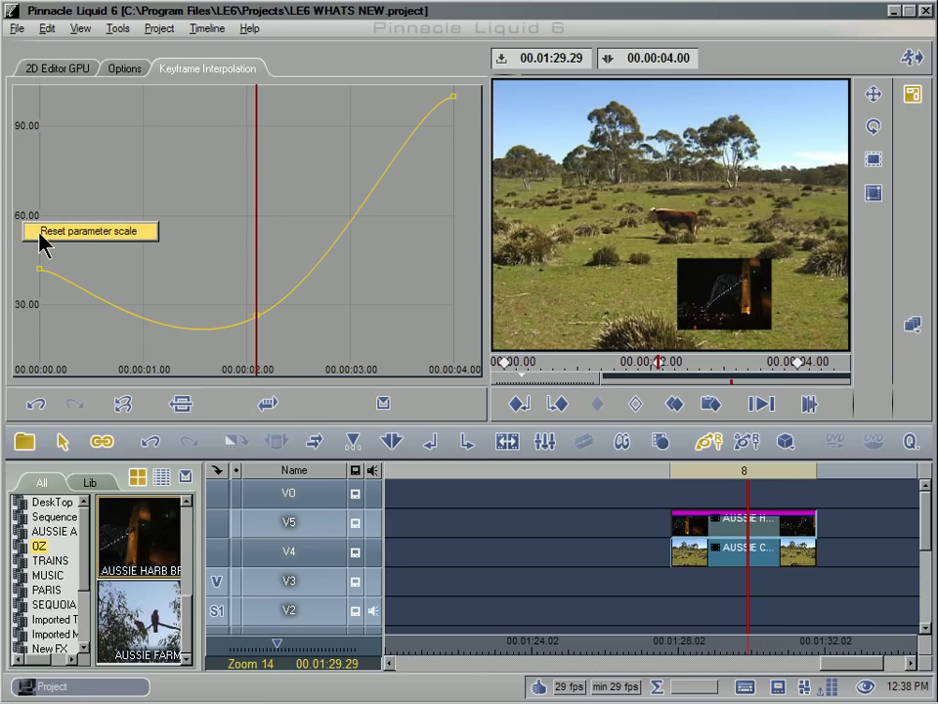
click(41, 234)
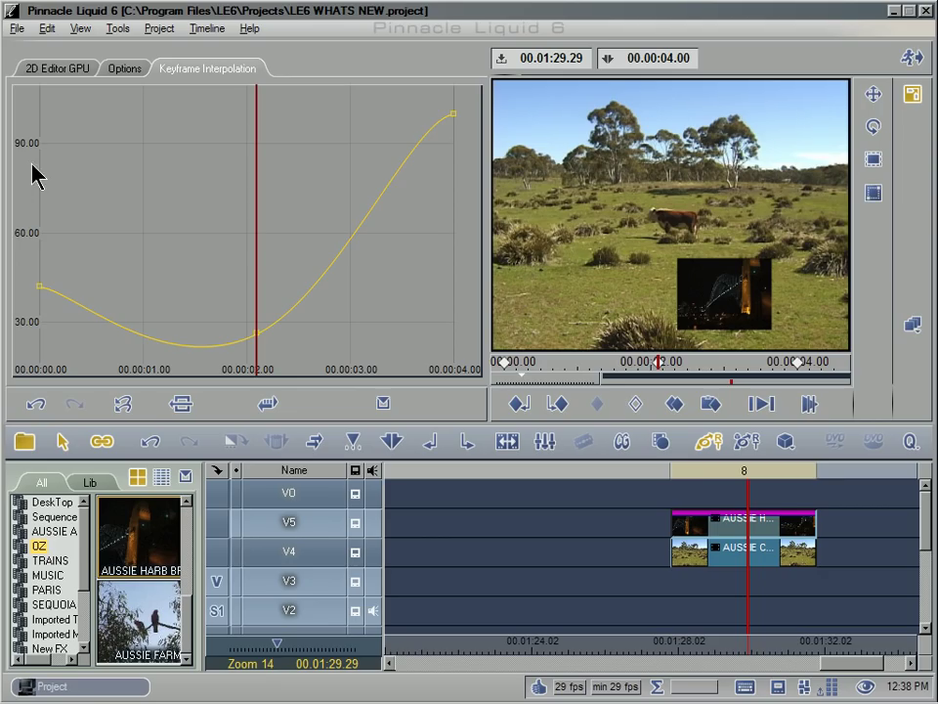
drag(24, 164, 31, 419)
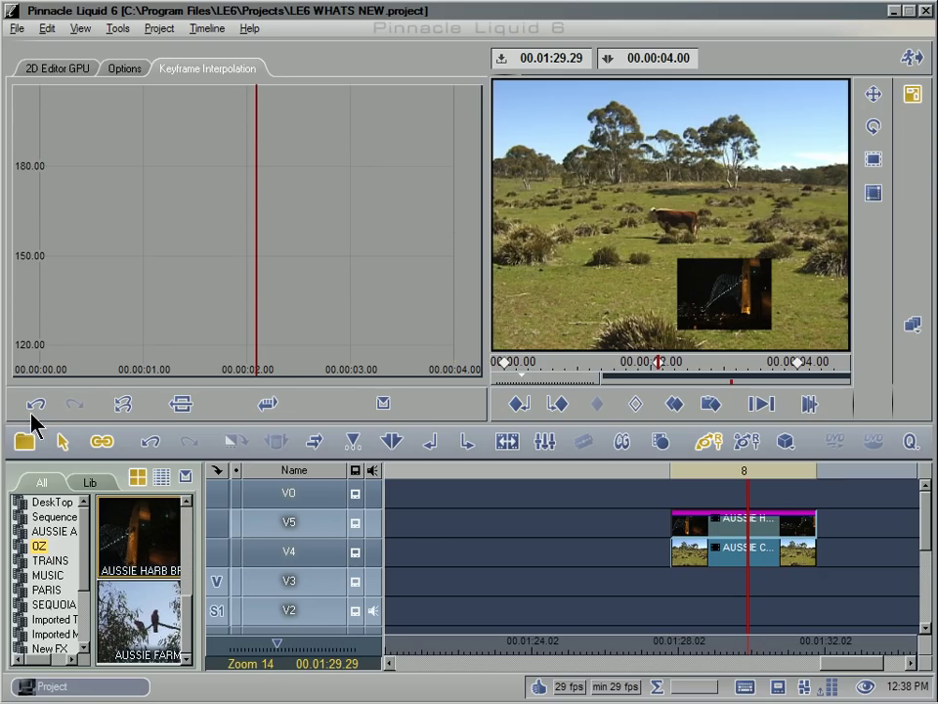
right_click(32, 238)
click(43, 241)
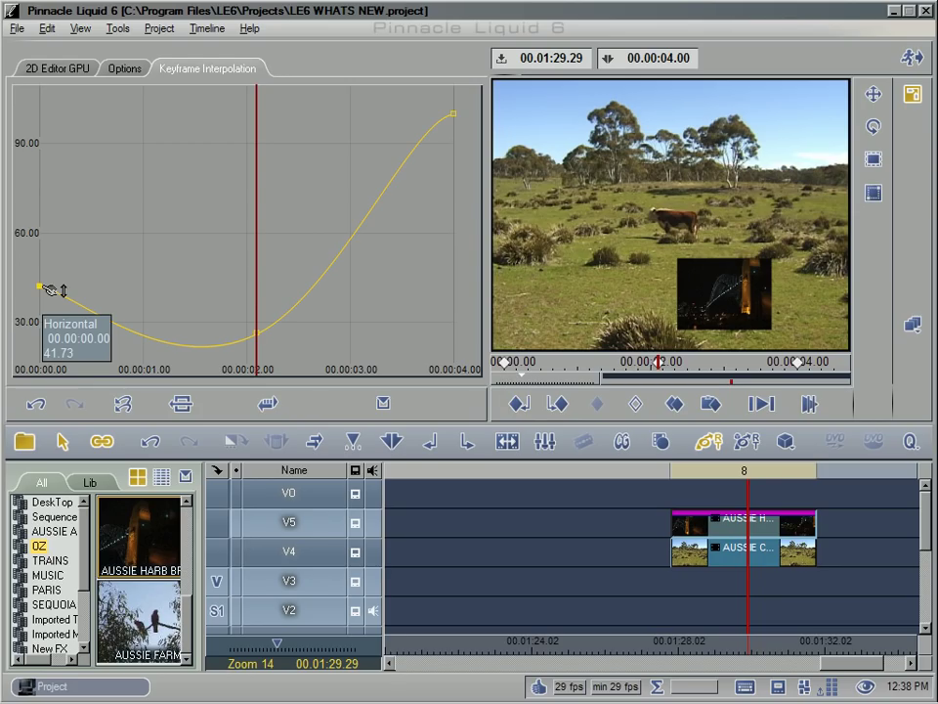
mouse_move(264, 336)
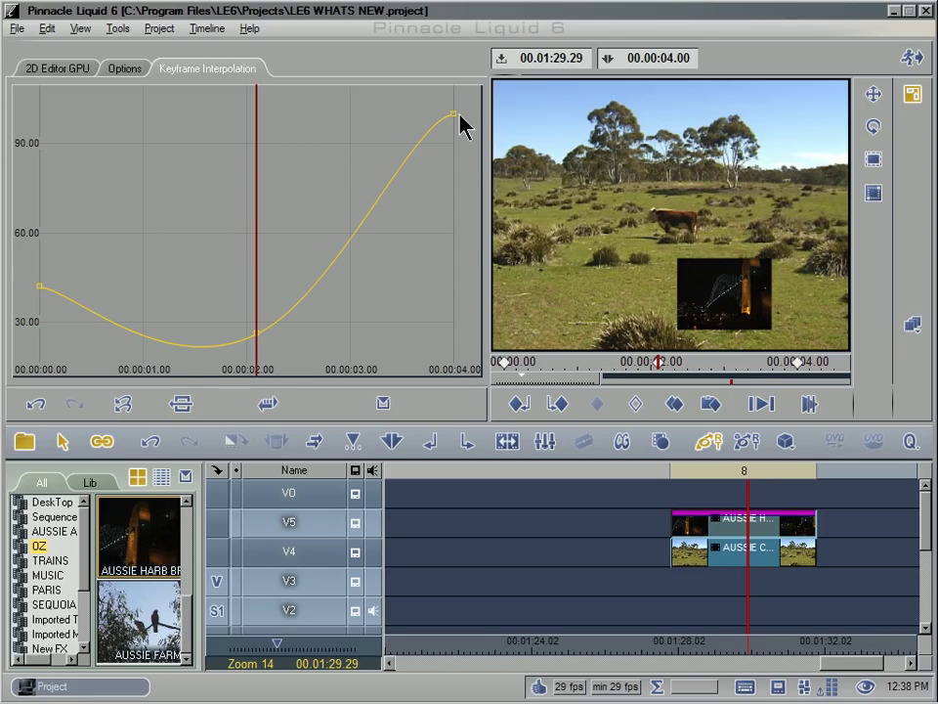
Steepen the tangent at the Size curve's middle keyframe (00.01.29.29) with its outgoing handle, and scrub back to preview the inset's shrinking.
mouse_move(72, 298)
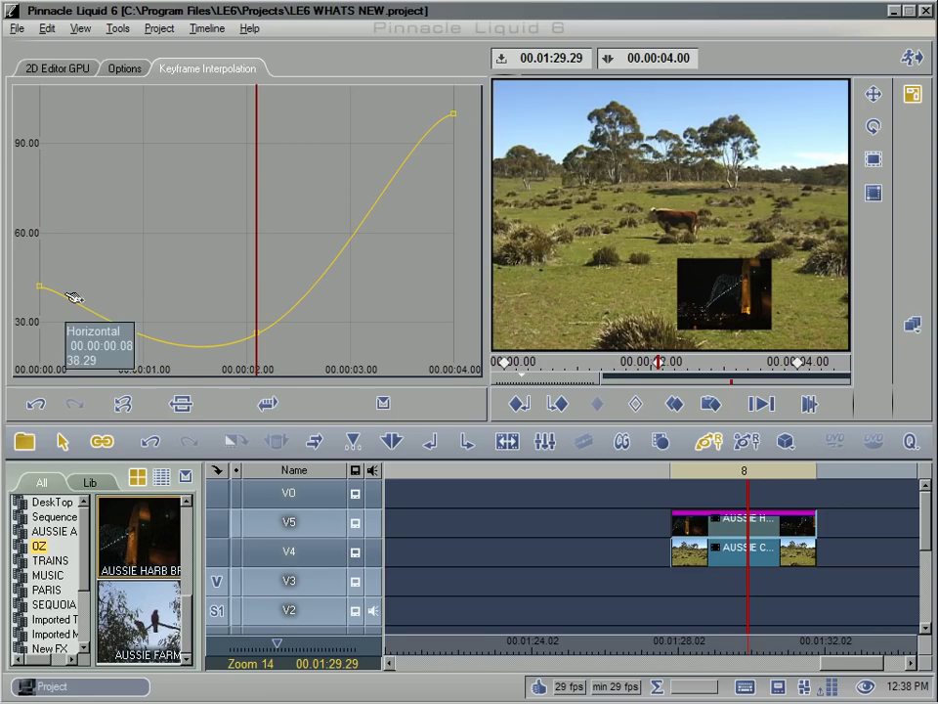
click(260, 335)
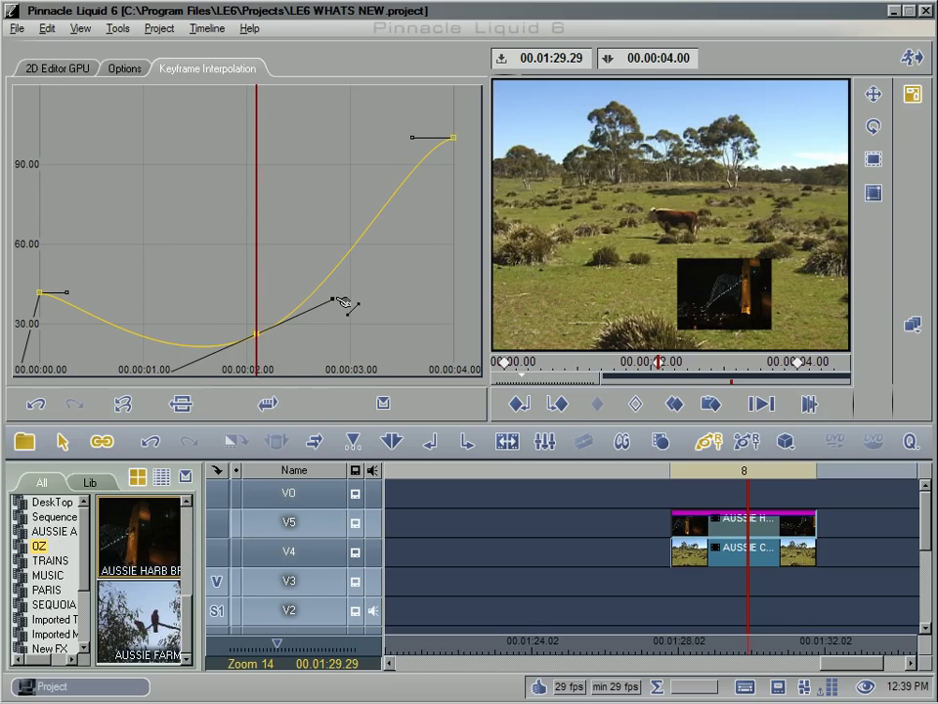
drag(344, 303, 308, 278)
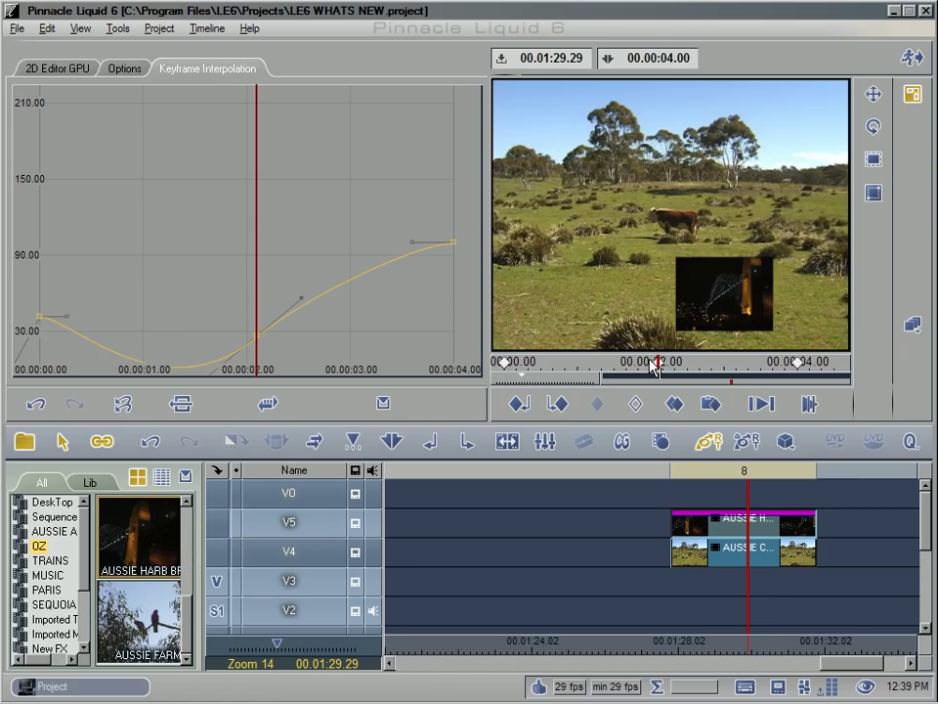
drag(653, 366, 611, 373)
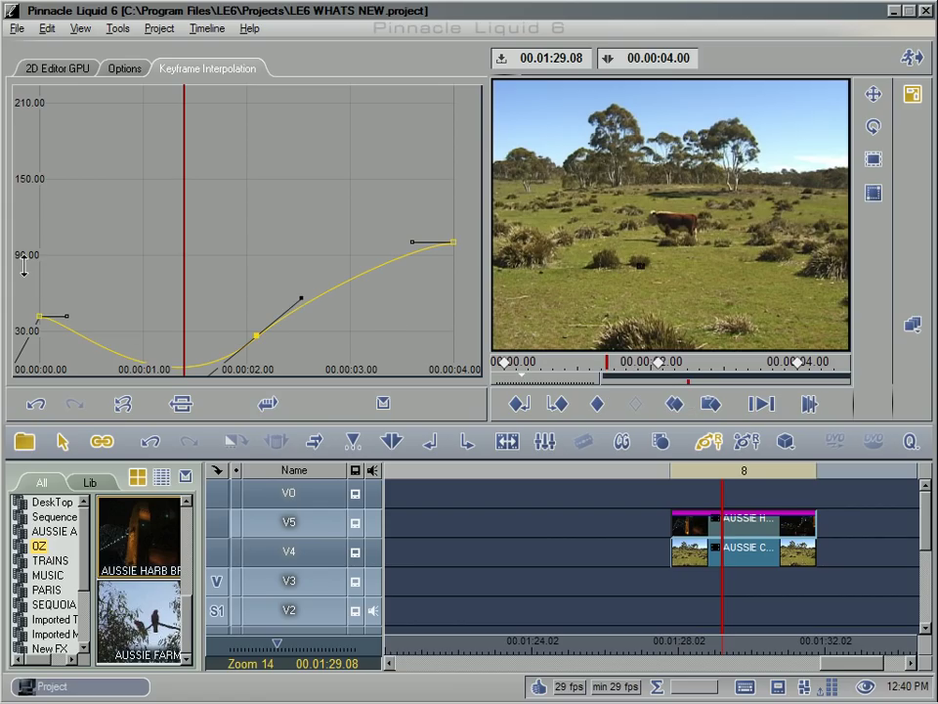
Shift the graph's vertical scale to bring the dip of the Size curve into view and scrub around 00.01.29.09 to check the inset's size.
drag(24, 262, 18, 176)
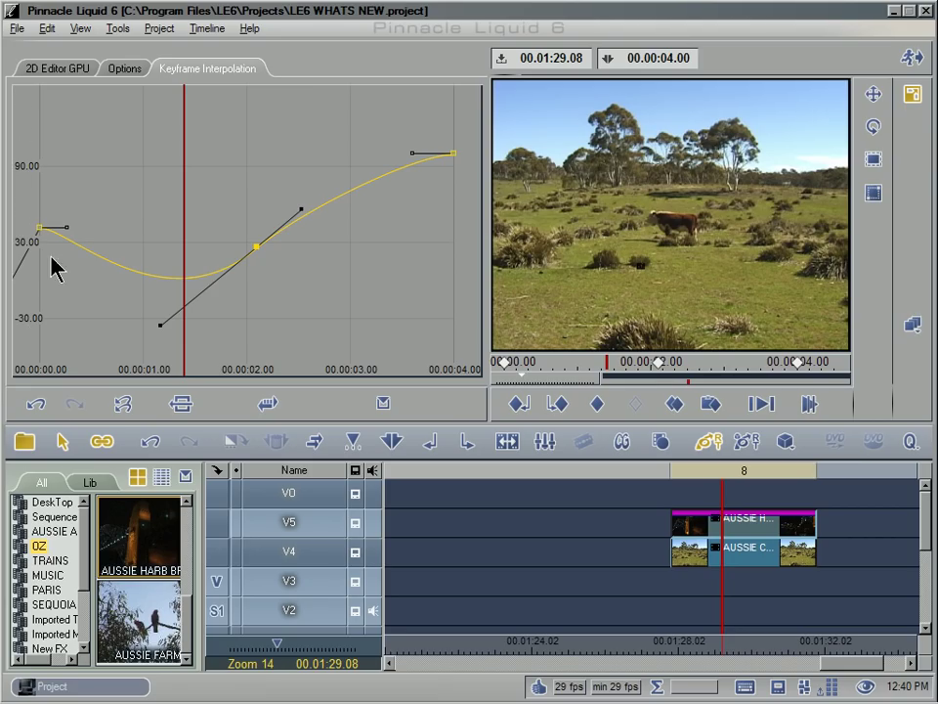
mouse_move(42, 229)
mouse_move(262, 252)
click(585, 367)
drag(582, 364, 611, 368)
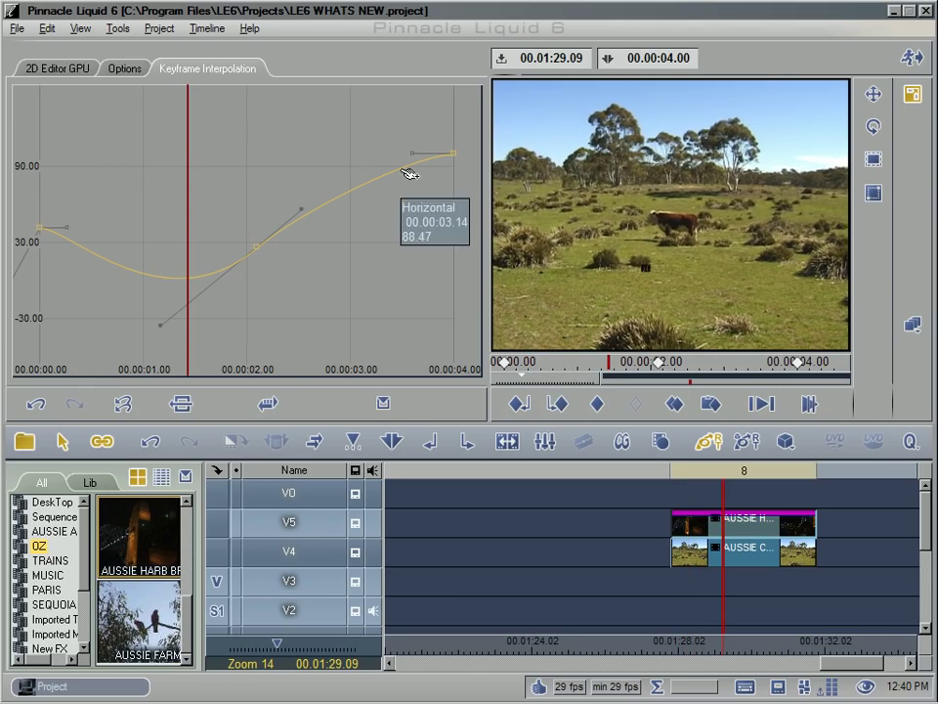
Expand the Position parameter and display its curves together with the Size curve in the Keyframe Interpolation graph.
click(44, 68)
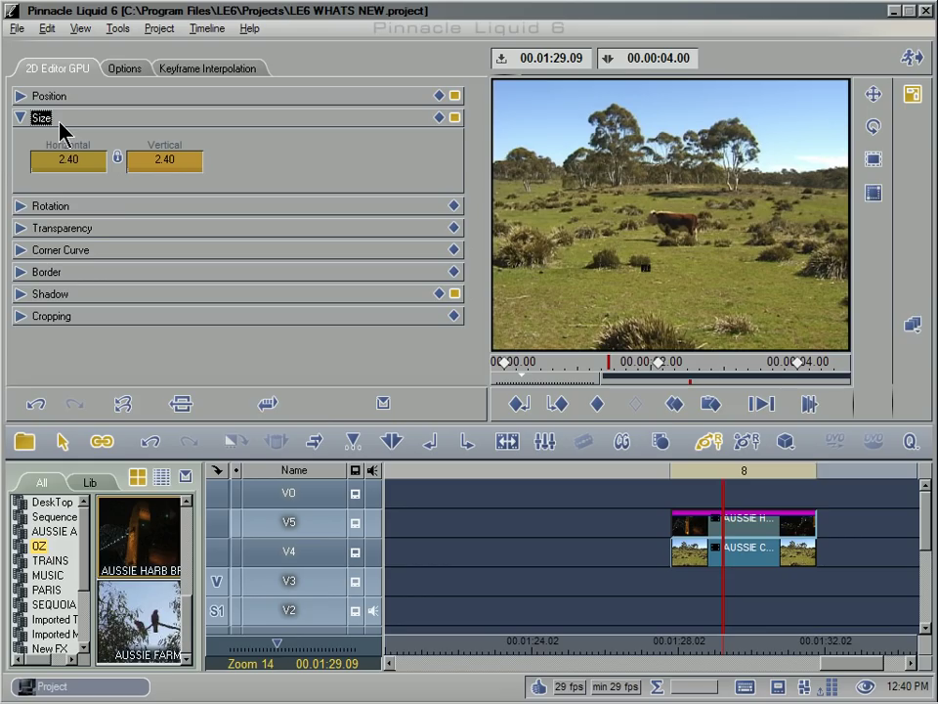
click(55, 99)
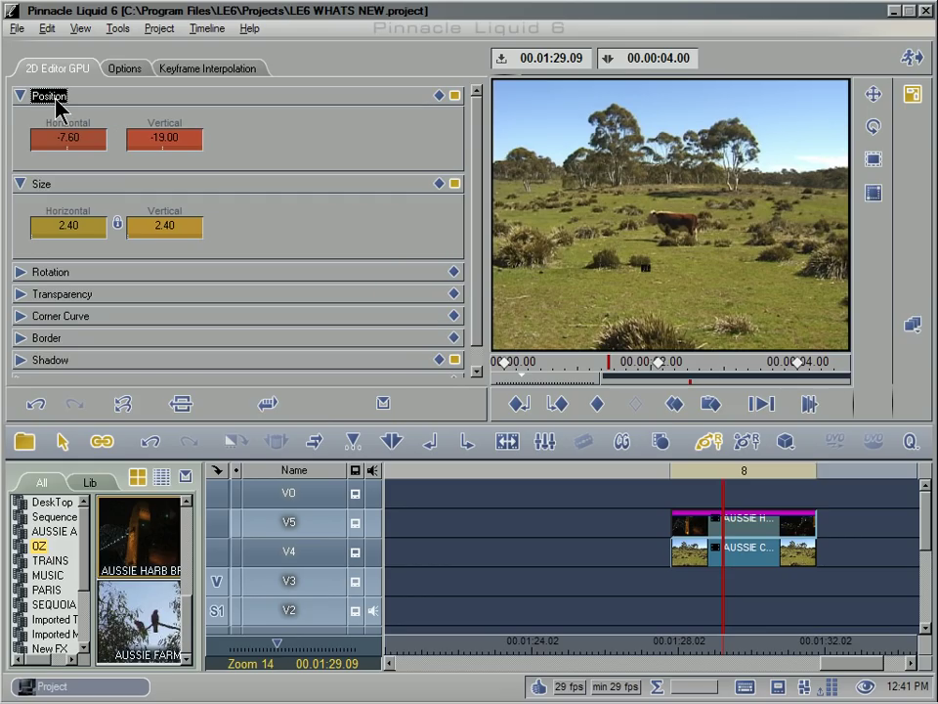
click(207, 71)
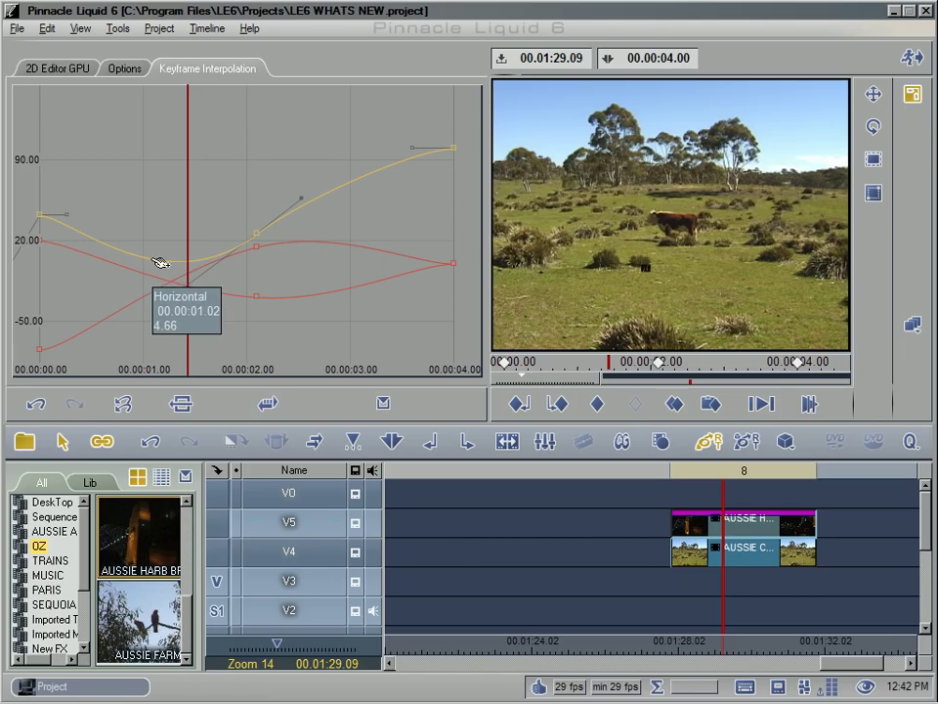
click(253, 241)
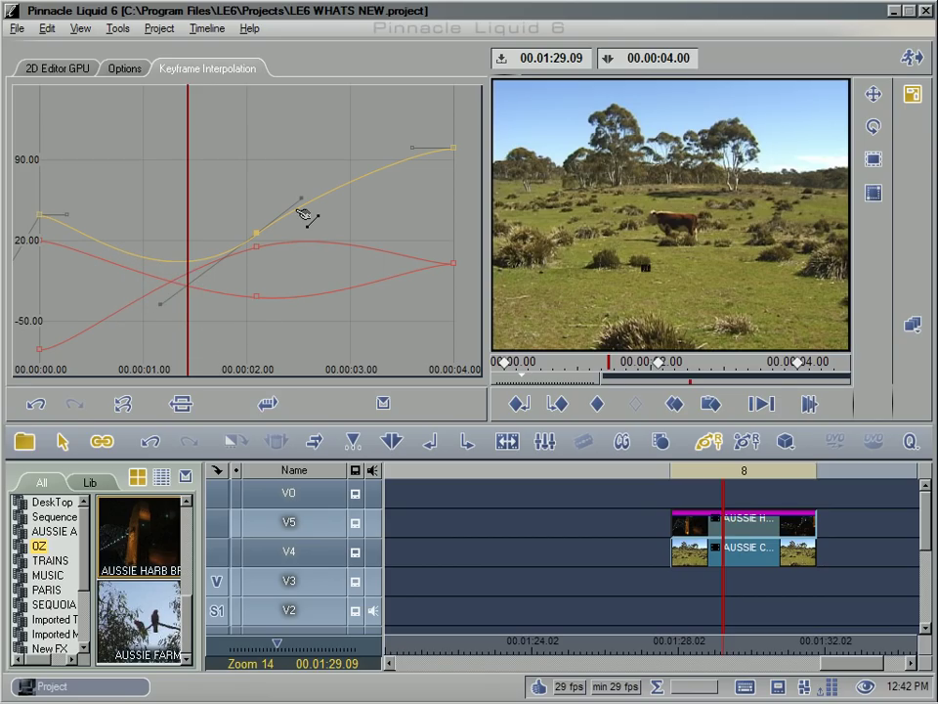
Collapse the Size parameter and display only the Position curves in the Keyframe Interpolation graph.
click(74, 71)
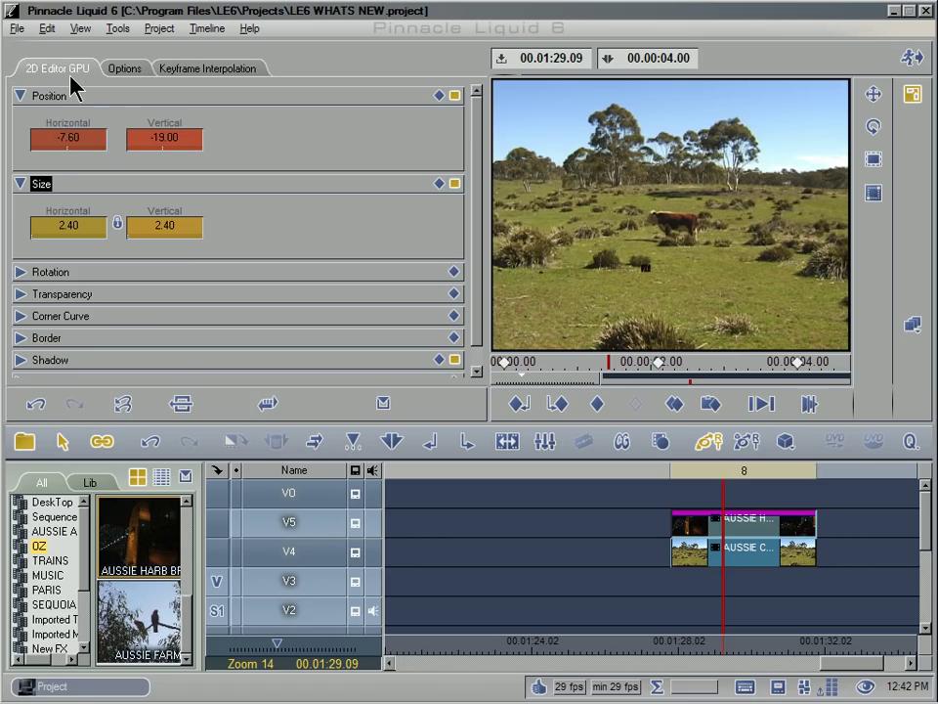
click(48, 96)
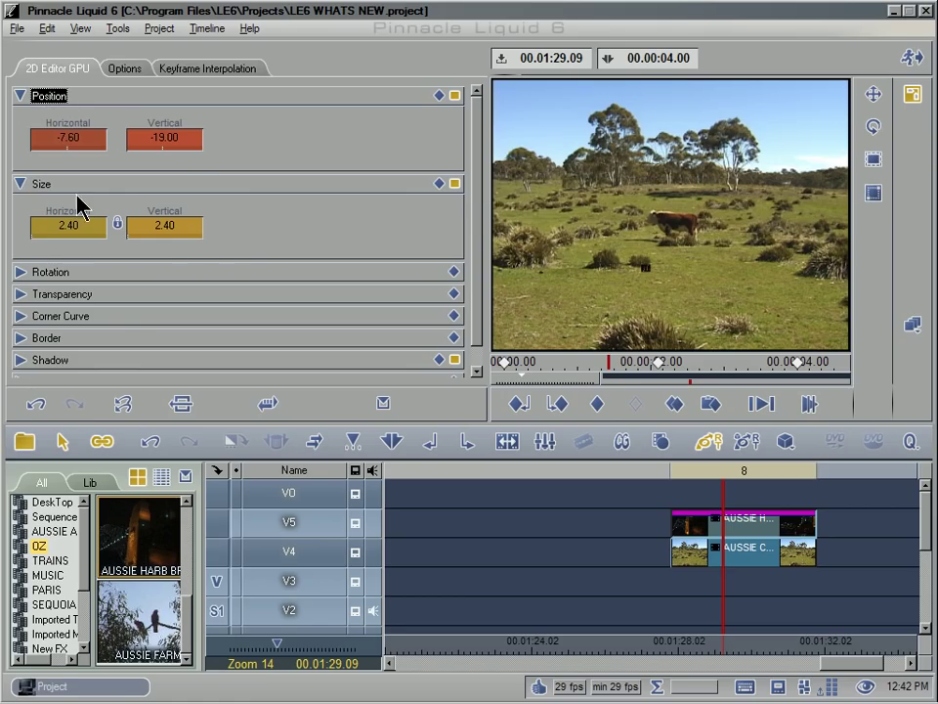
click(19, 183)
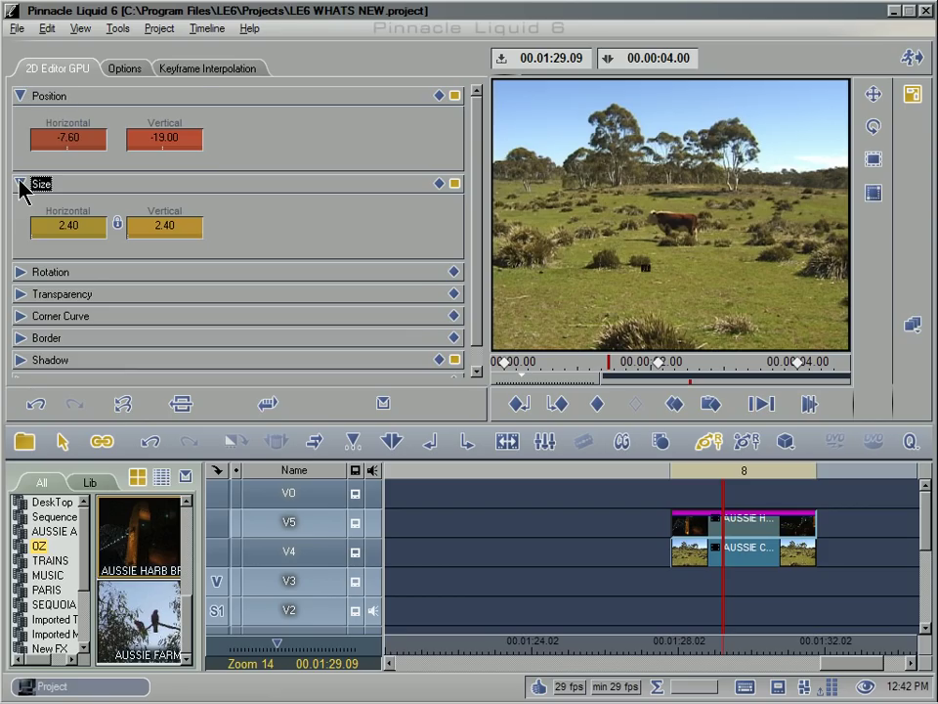
click(19, 183)
click(189, 72)
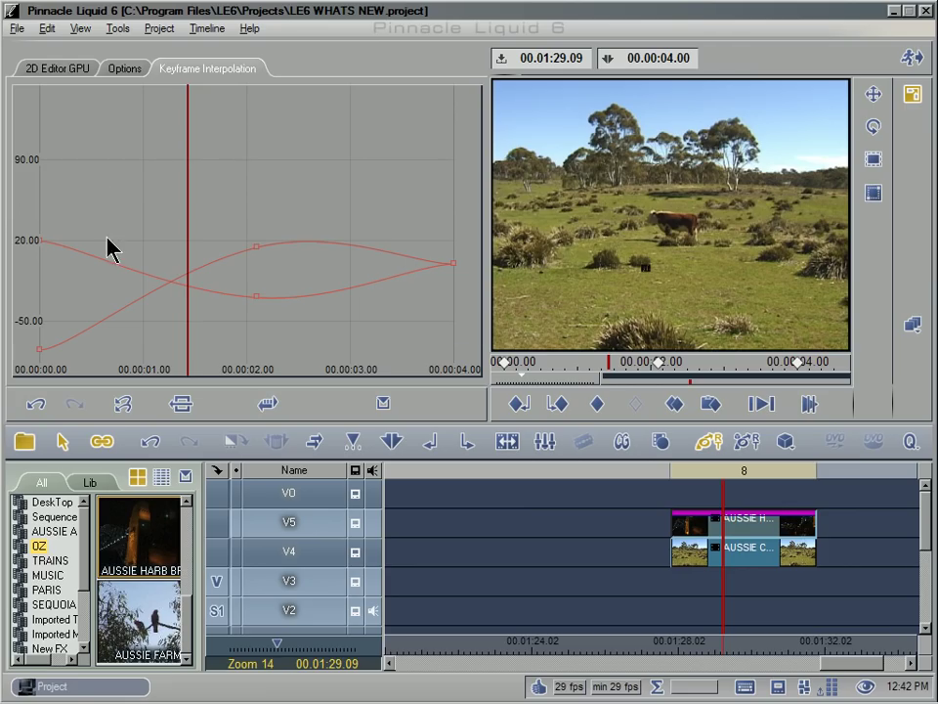
Identify the horizontal and vertical Position curves in the graph and compare them with the Position values in the 2D editor.
mouse_move(103, 259)
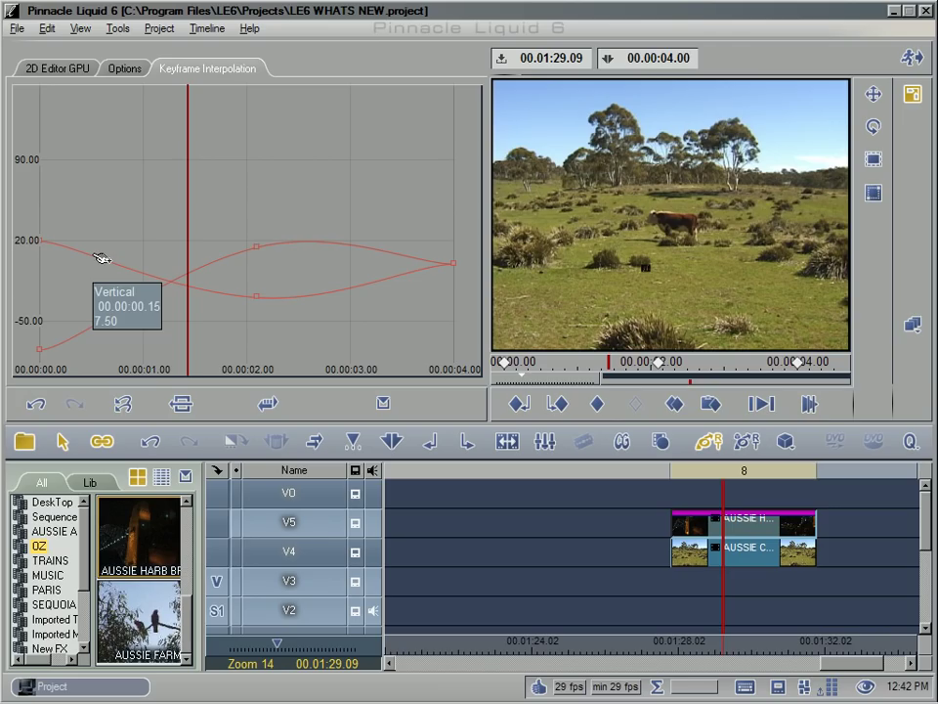
mouse_move(109, 318)
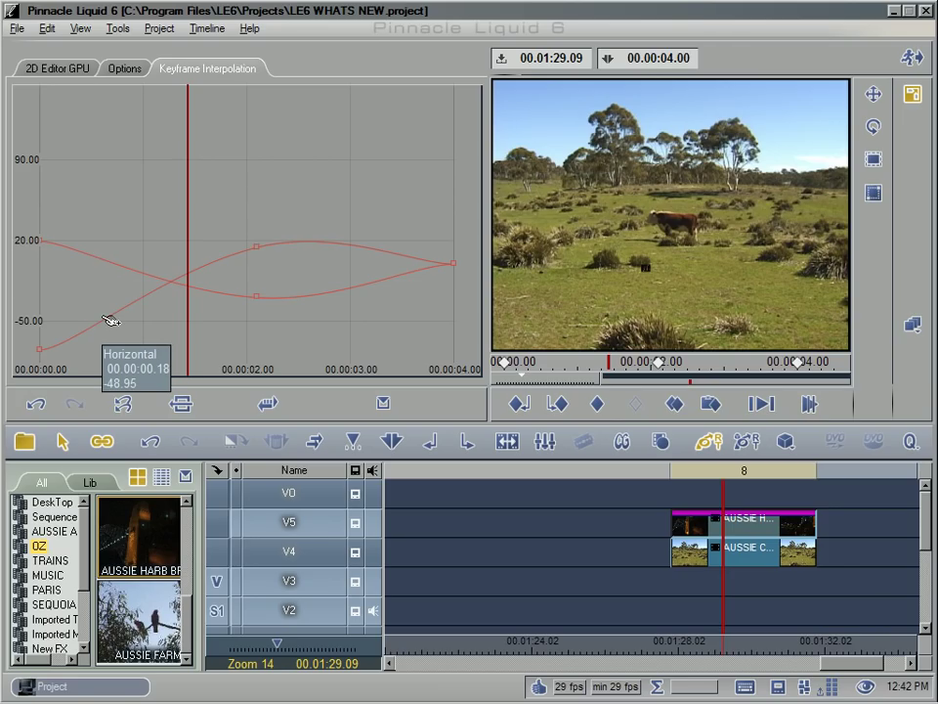
click(61, 64)
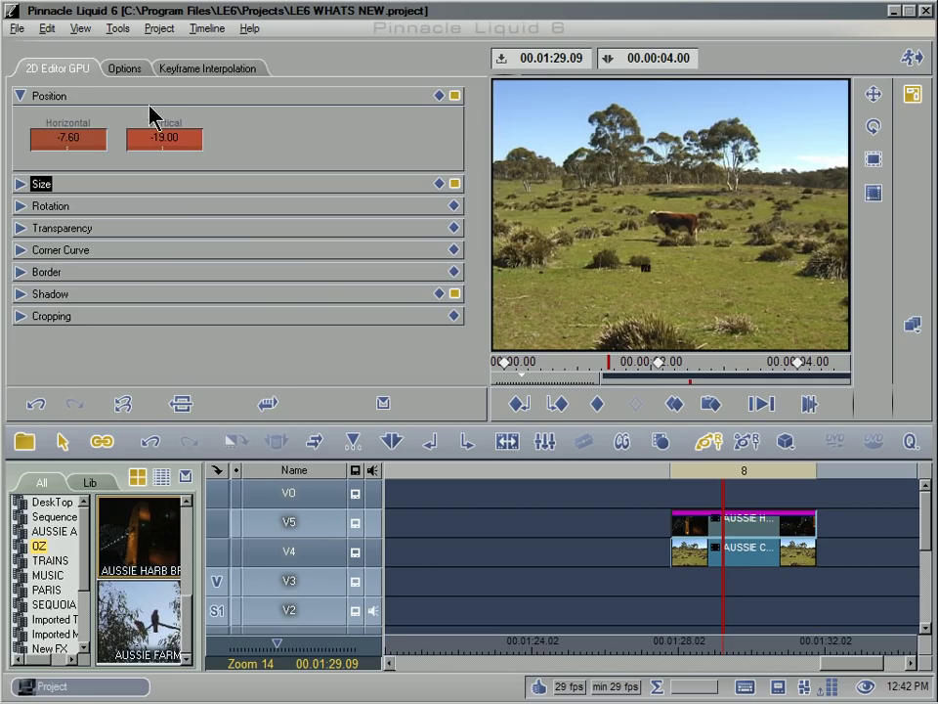
click(189, 71)
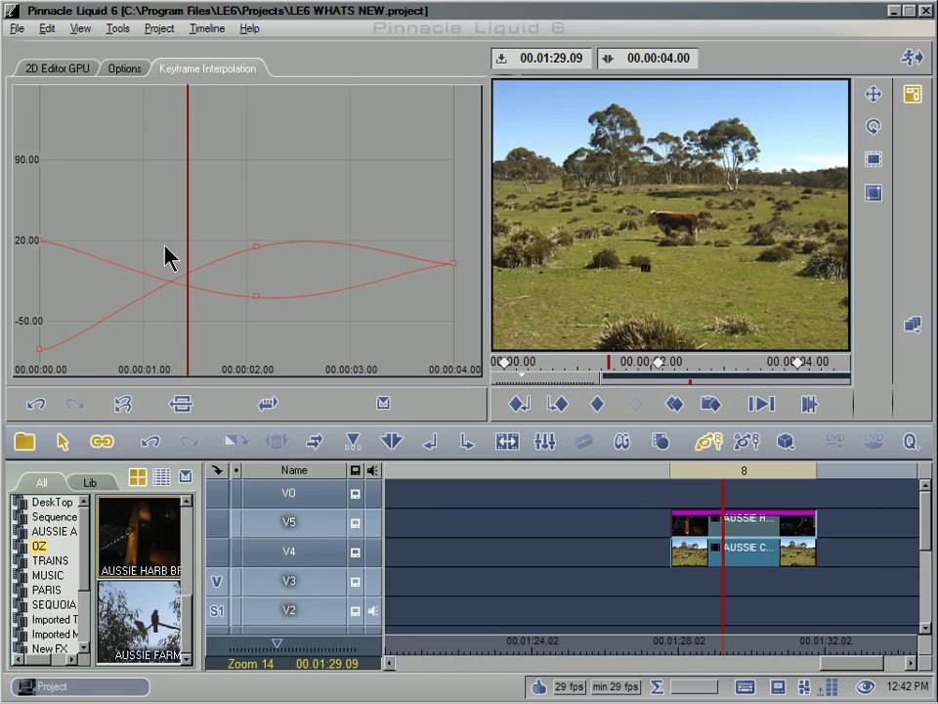
mouse_move(112, 262)
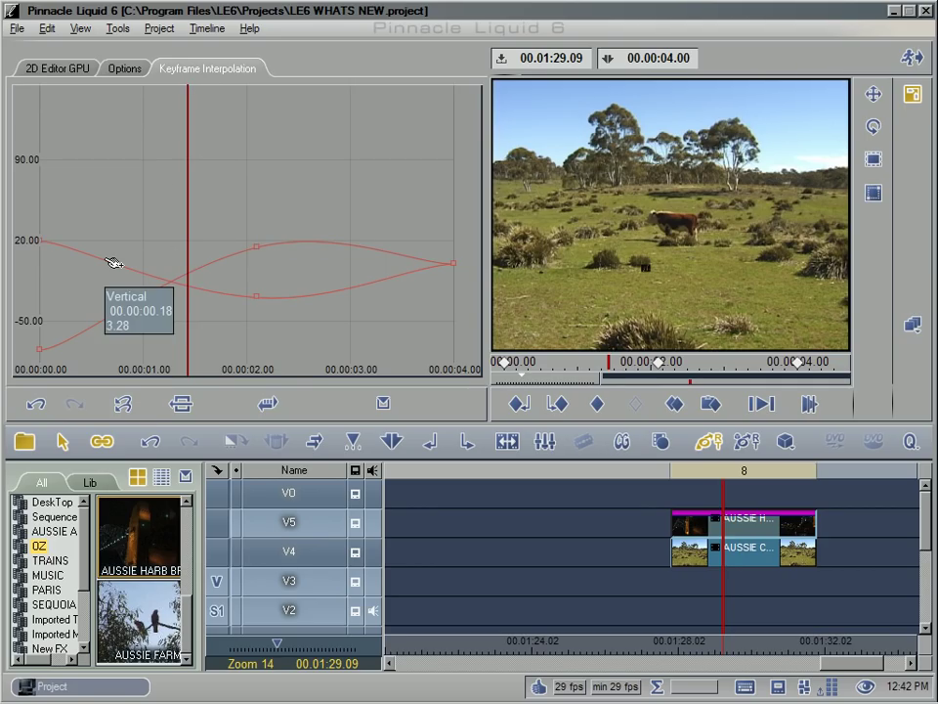
mouse_move(105, 325)
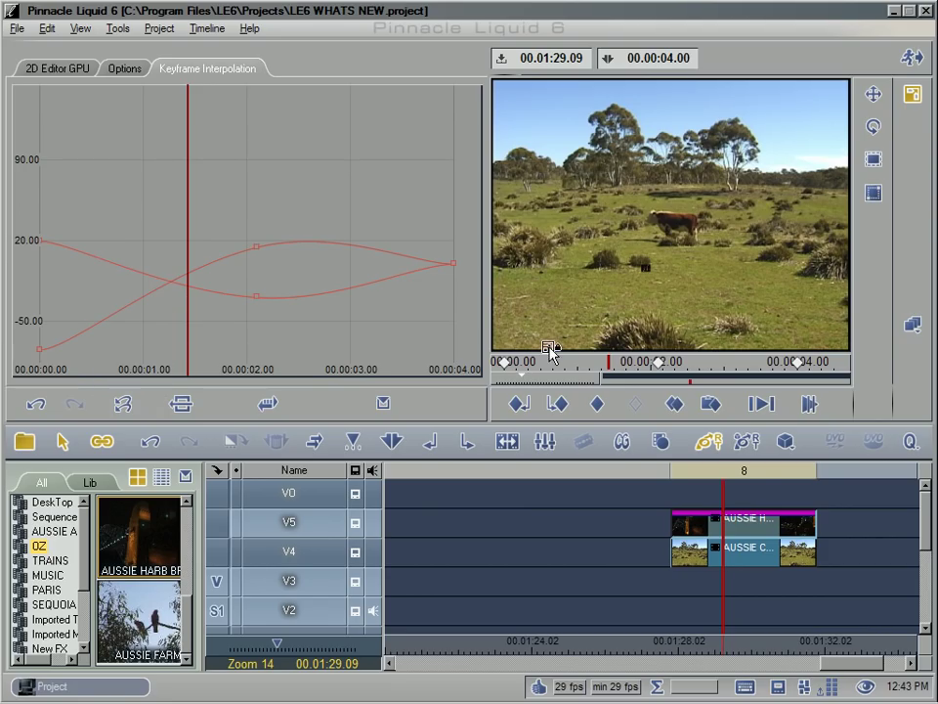
At the first keyframe, reset the inset's horizontal and vertical position to 0.00 and check the Position curves.
click(519, 416)
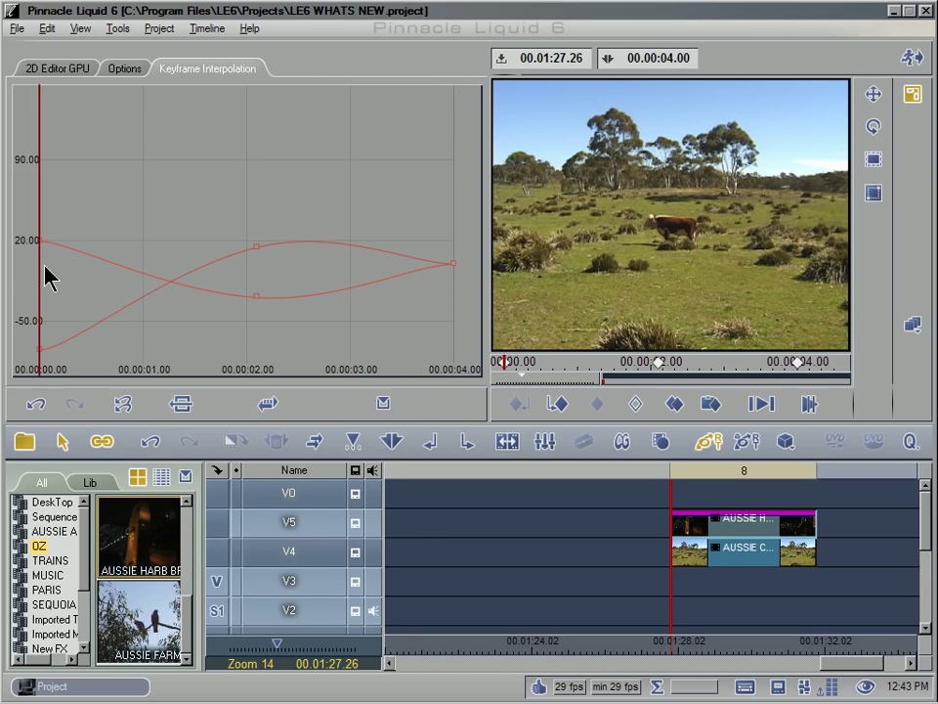
mouse_move(47, 245)
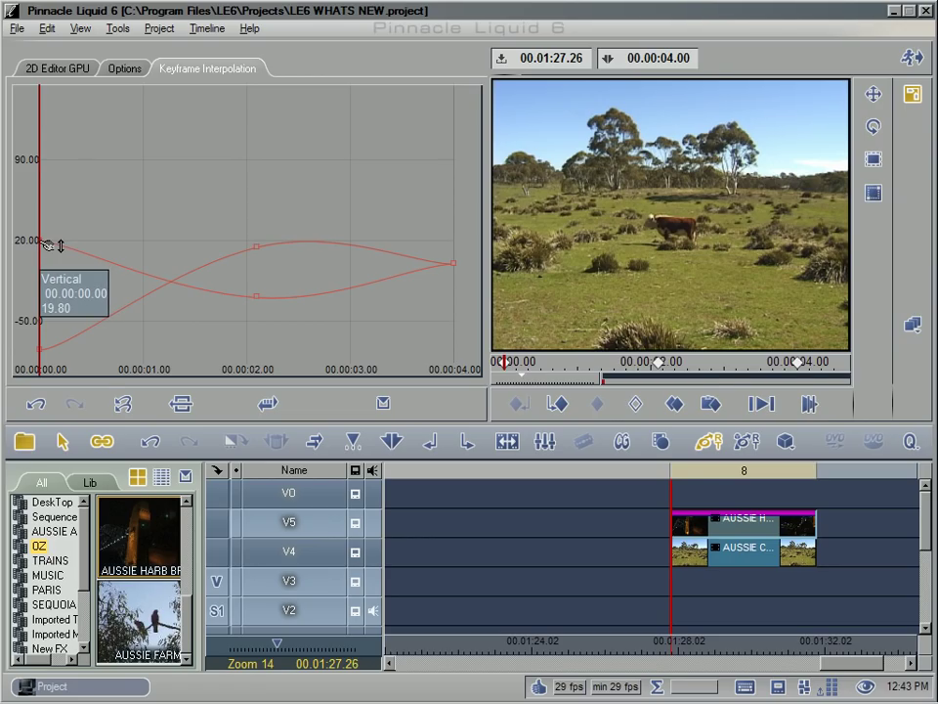
mouse_move(47, 353)
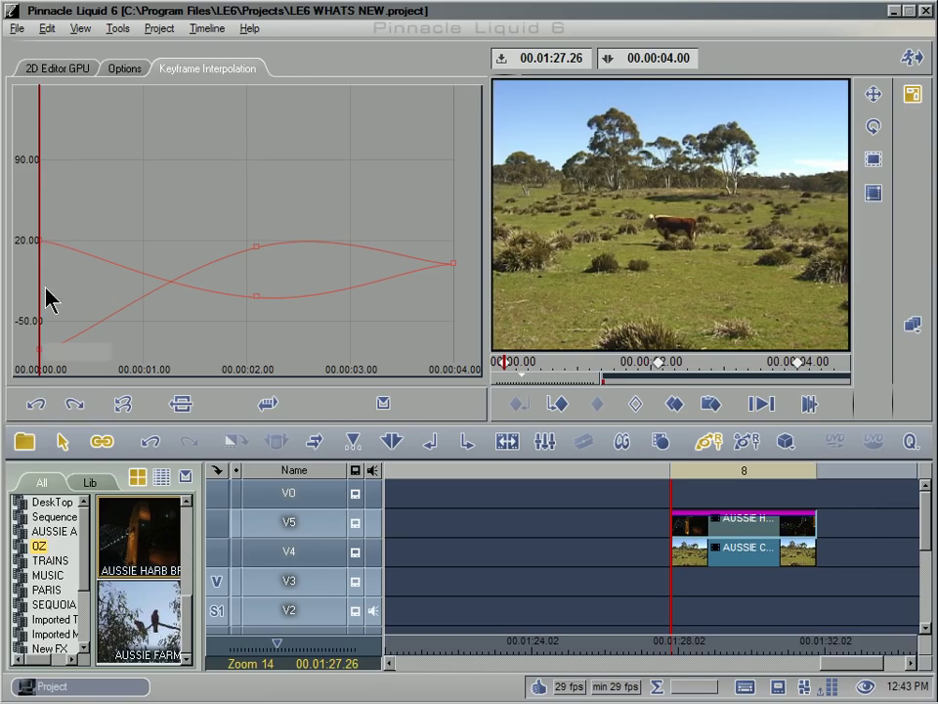
click(62, 70)
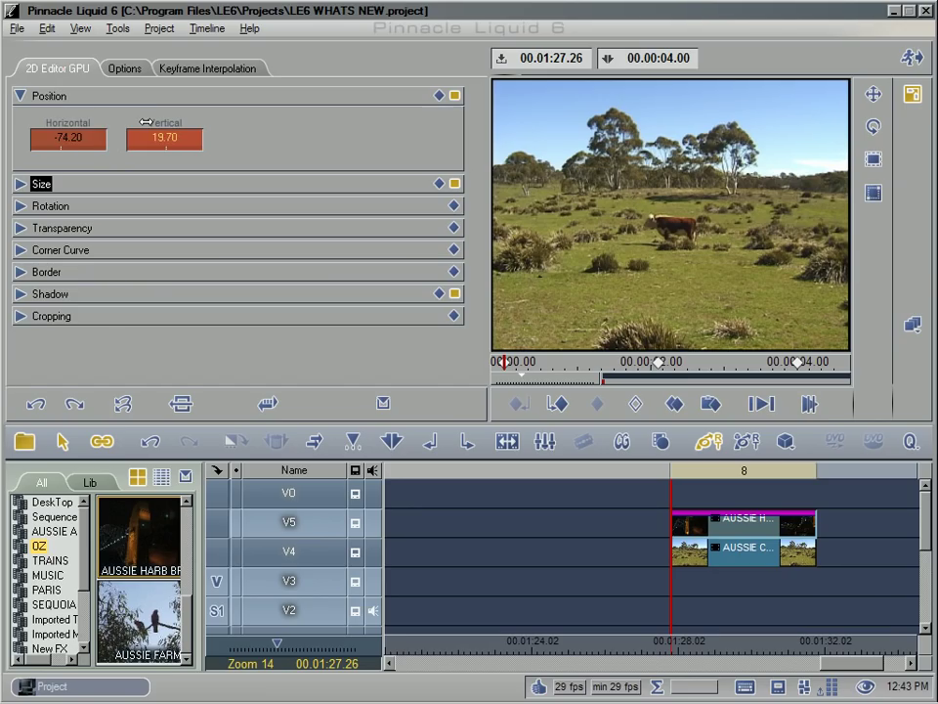
double_click(71, 138)
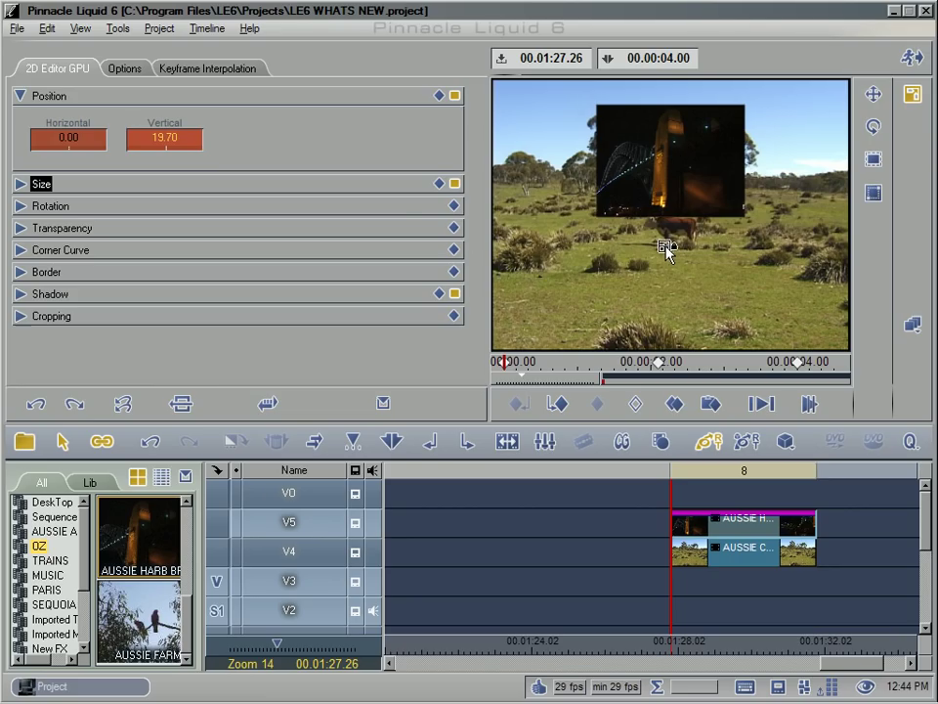
double_click(182, 139)
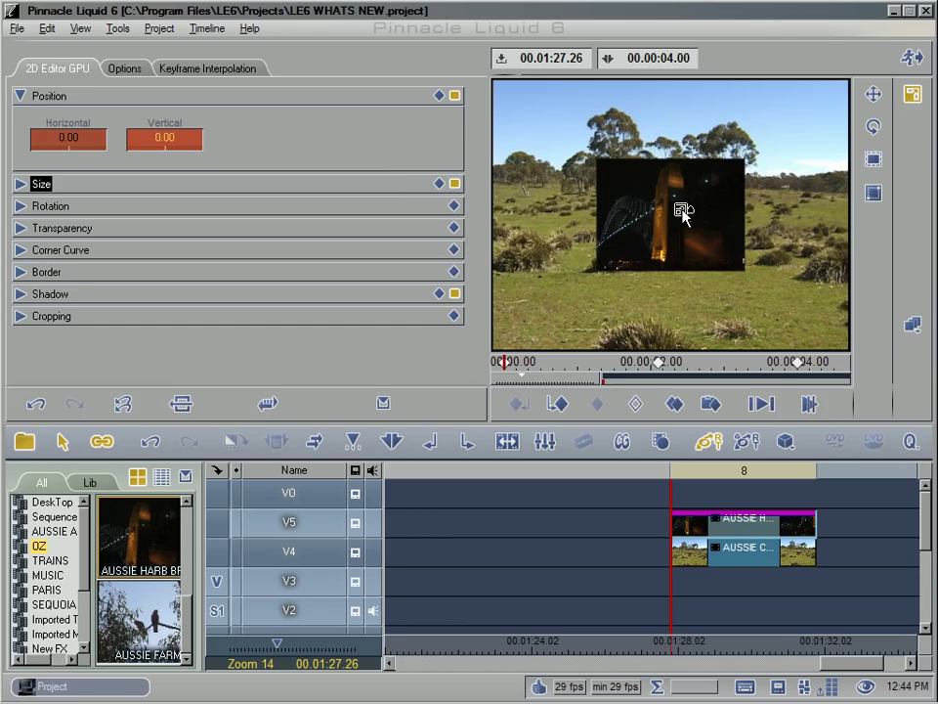
click(209, 71)
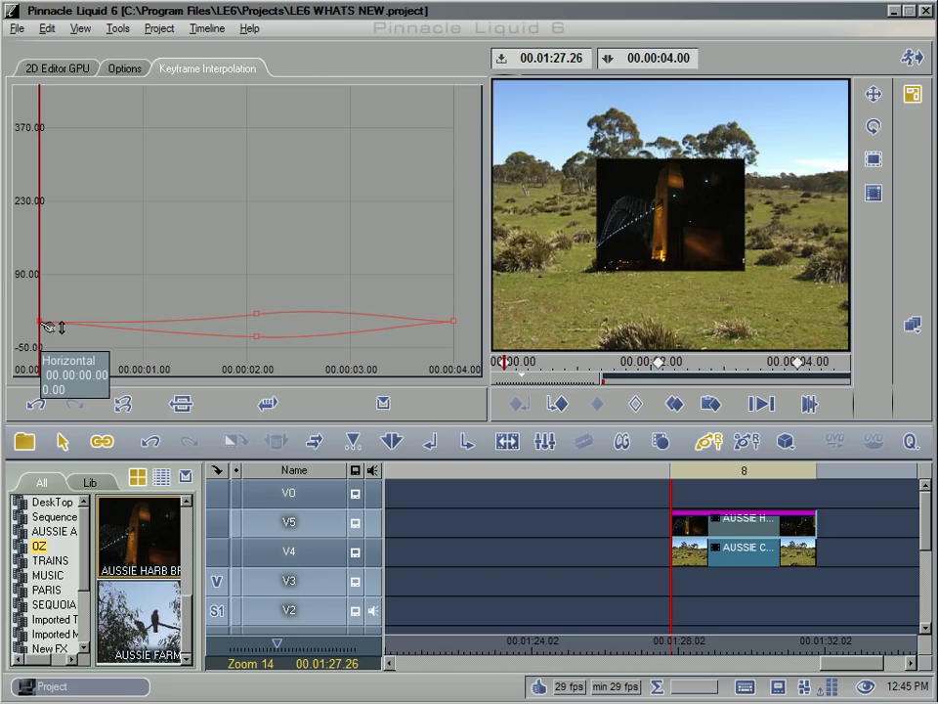
Undo the vertical and horizontal position resets on the first keyframe.
click(59, 69)
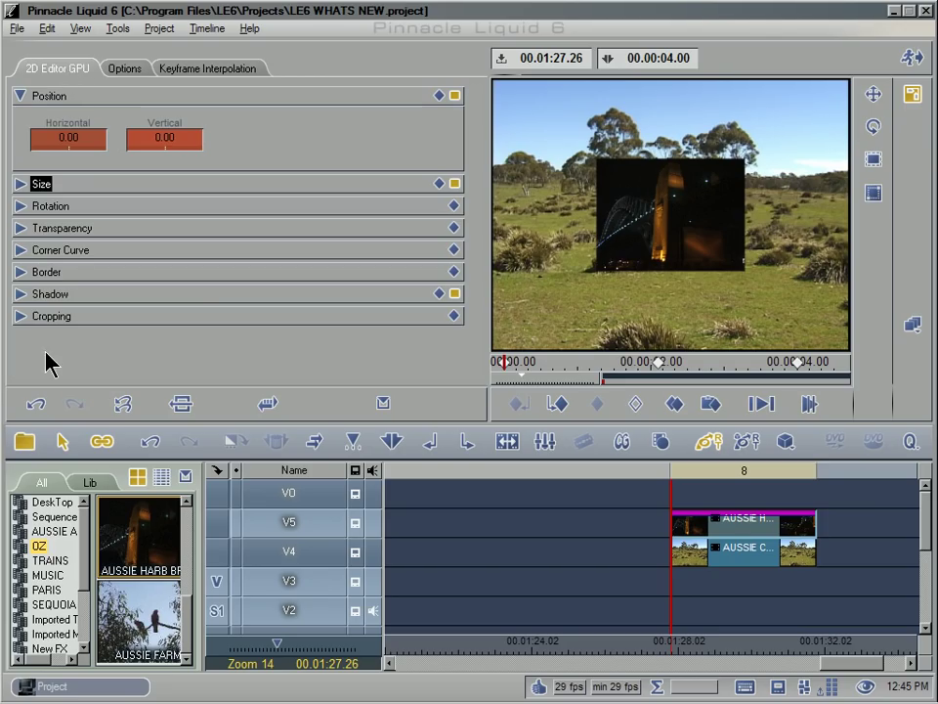
click(35, 405)
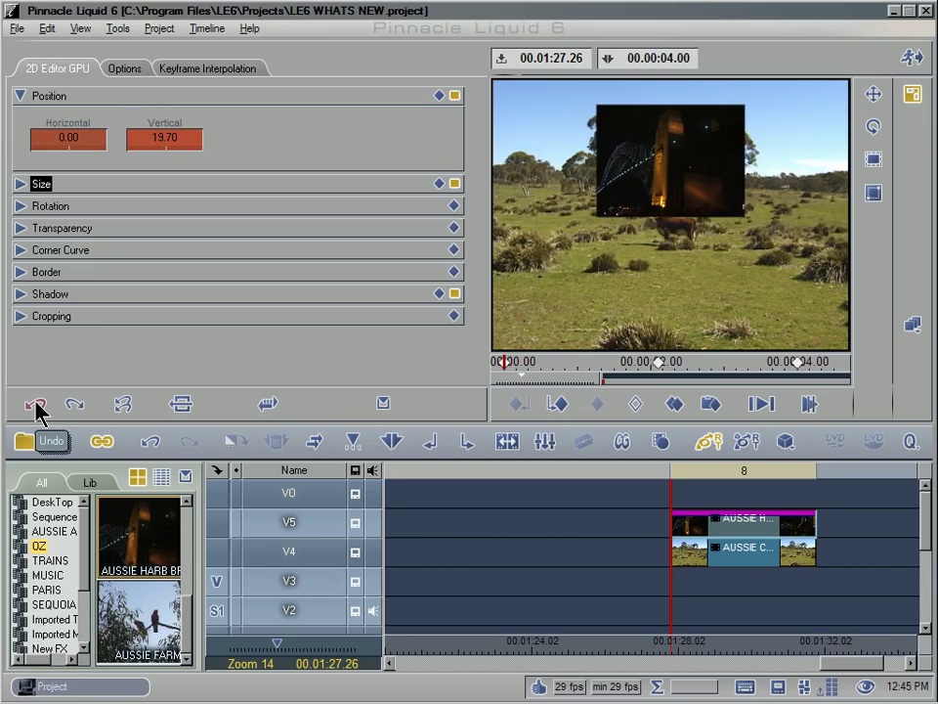
click(35, 405)
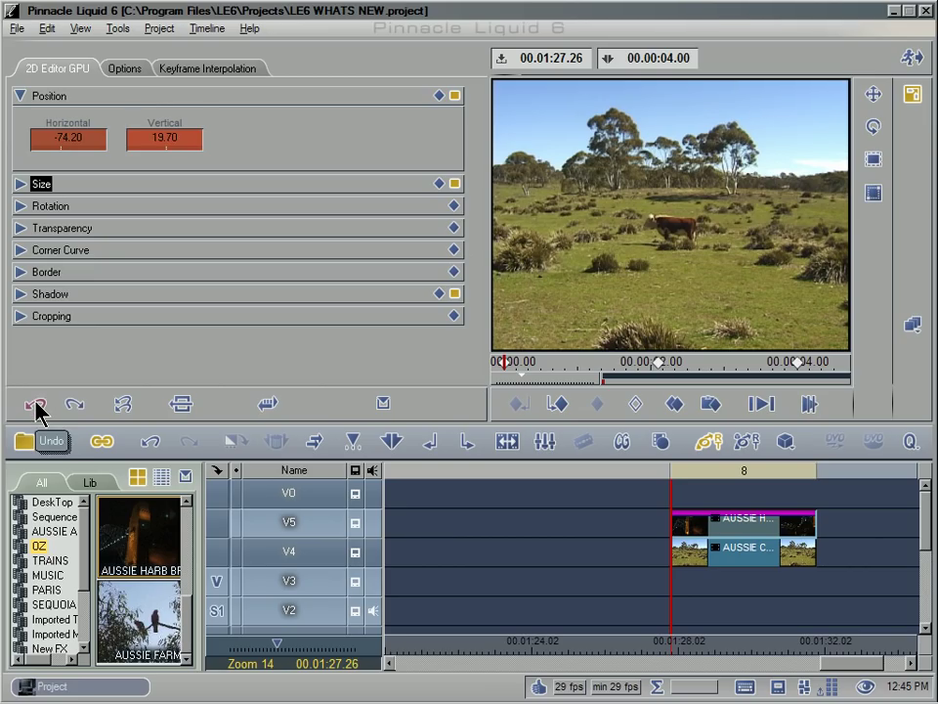
Add a keyframe to the horizontal Position curve at 00.01.29.04 in the Keyframe Interpolation graph, and delete it again.
click(195, 70)
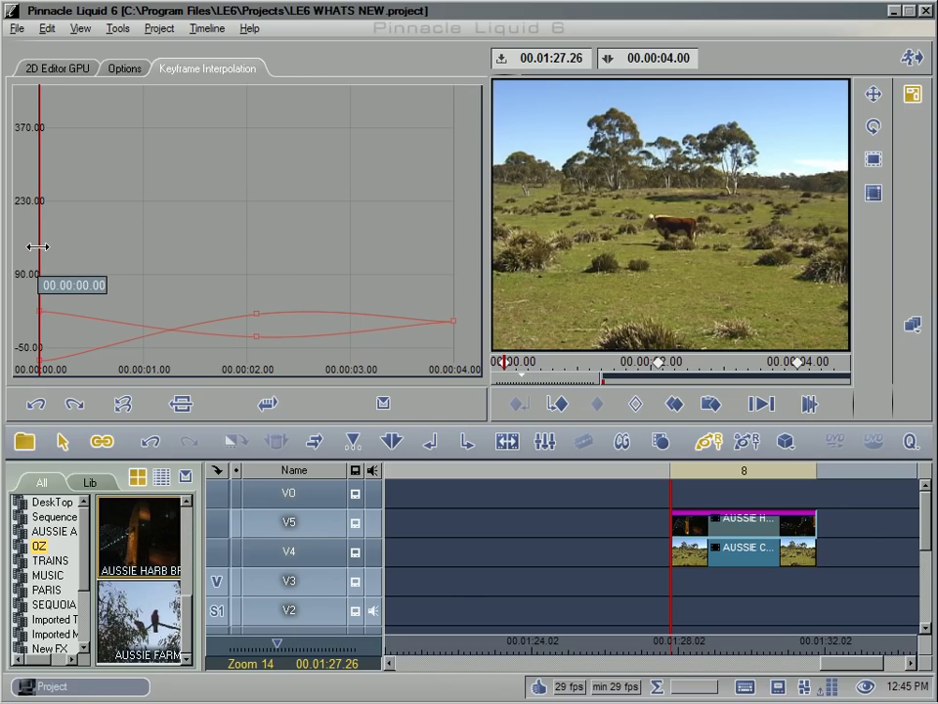
drag(37, 248, 191, 267)
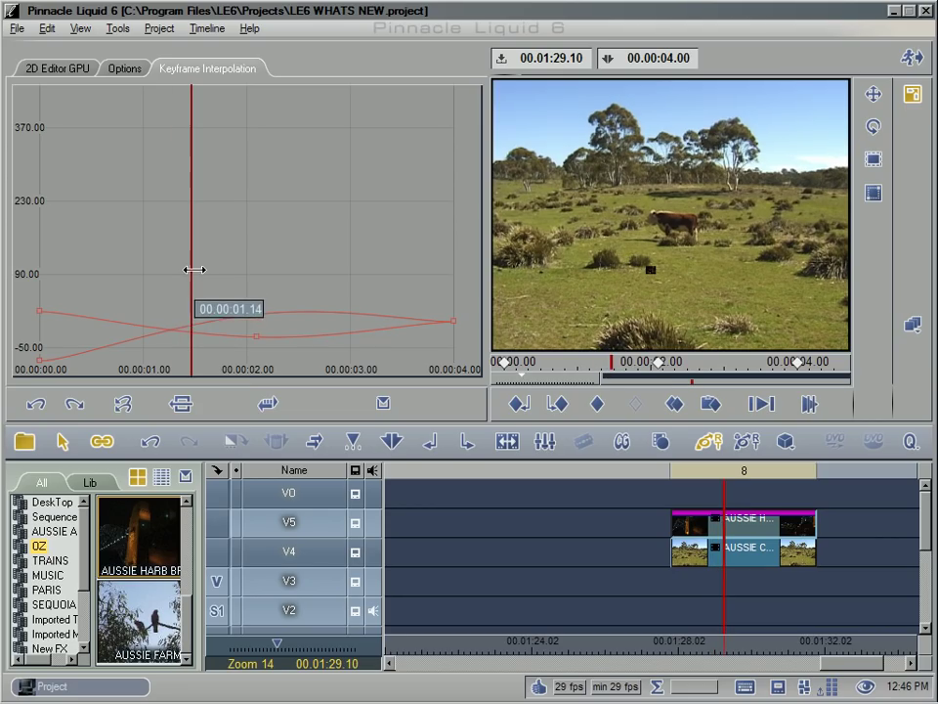
click(174, 331)
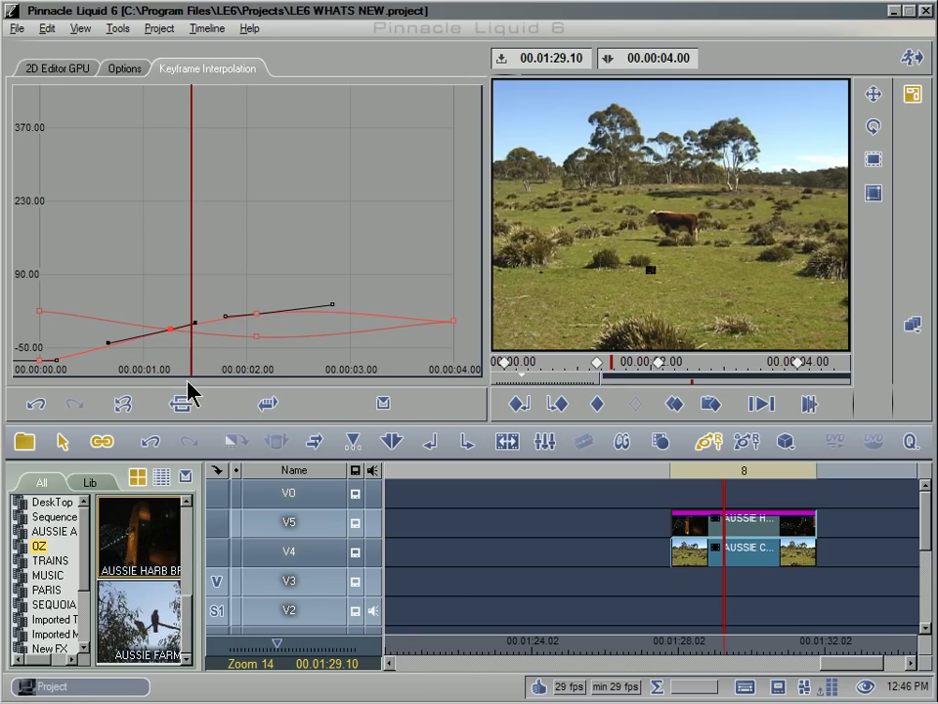
click(522, 408)
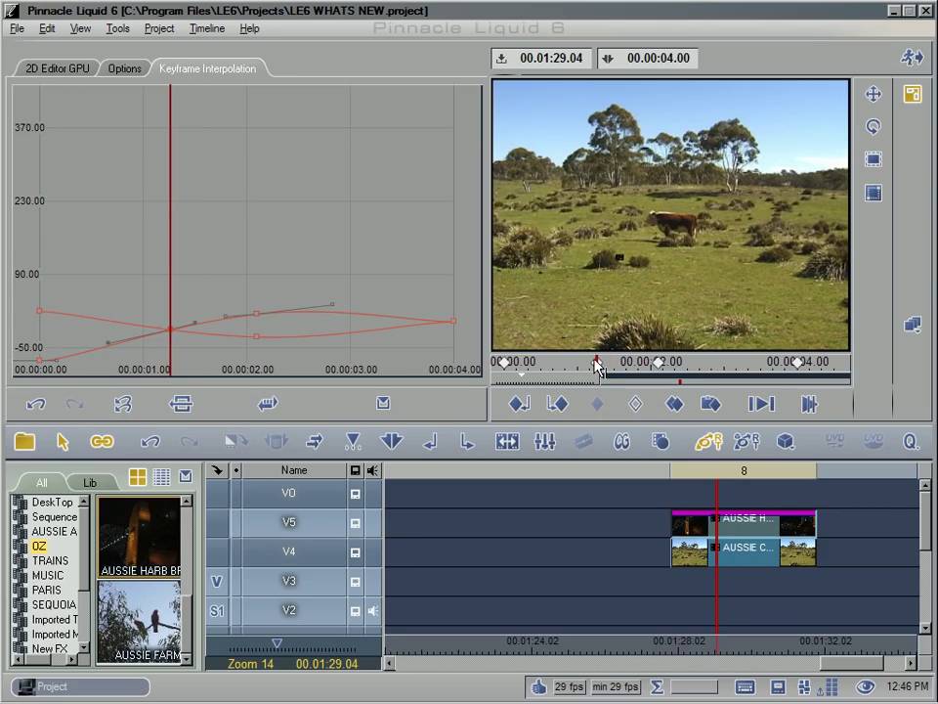
click(632, 407)
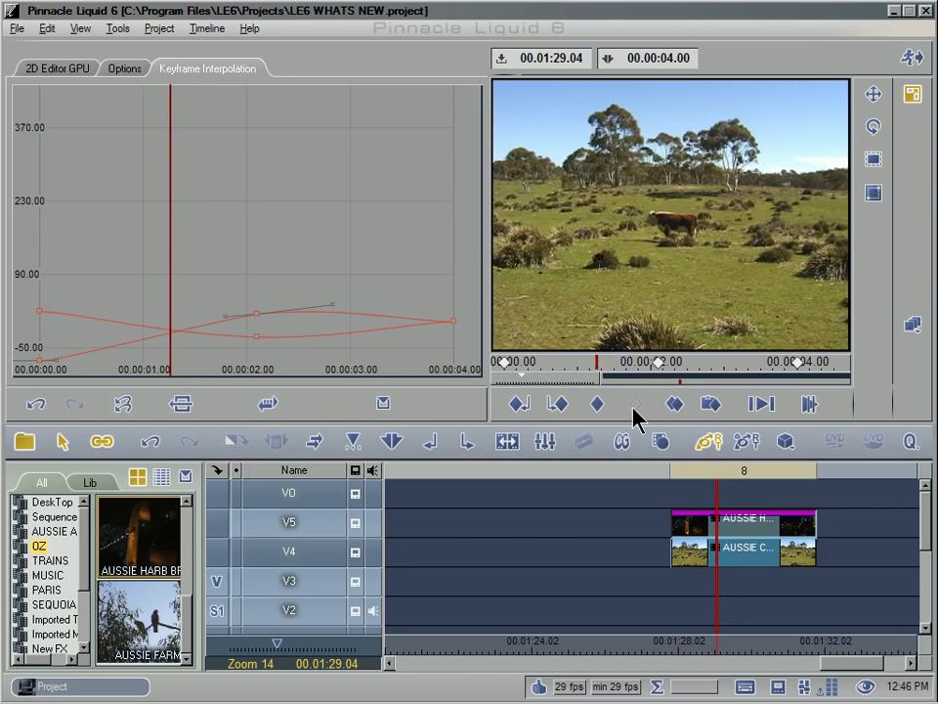
Add a keyframe to the vertical Position curve at 00.01.28.18, raise it above the curve, and adjust its tangent handle while scrubbing the motion.
click(119, 323)
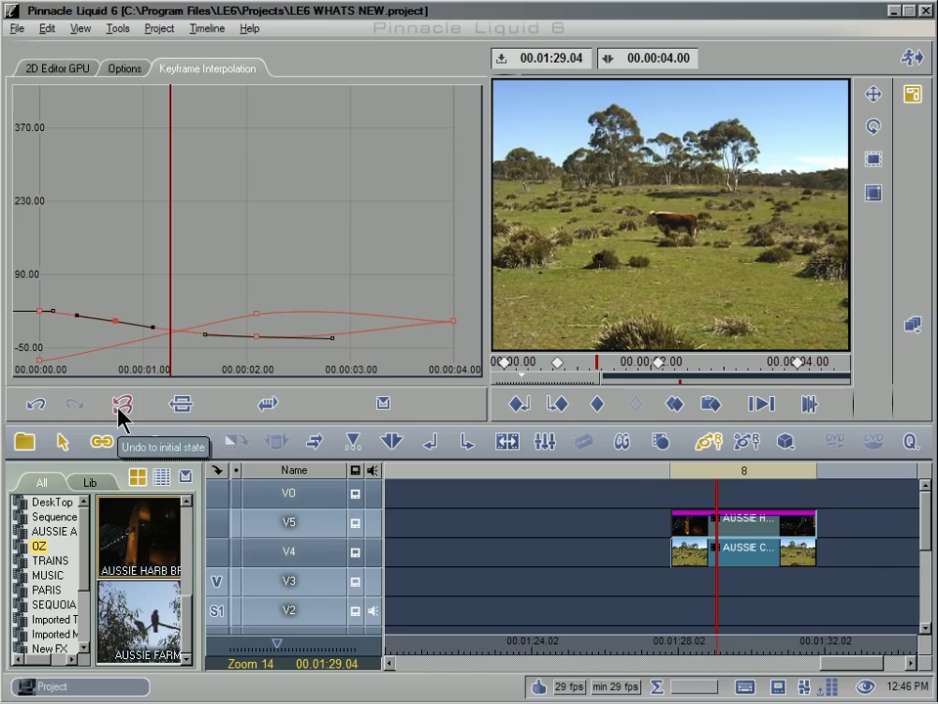
drag(127, 325, 99, 257)
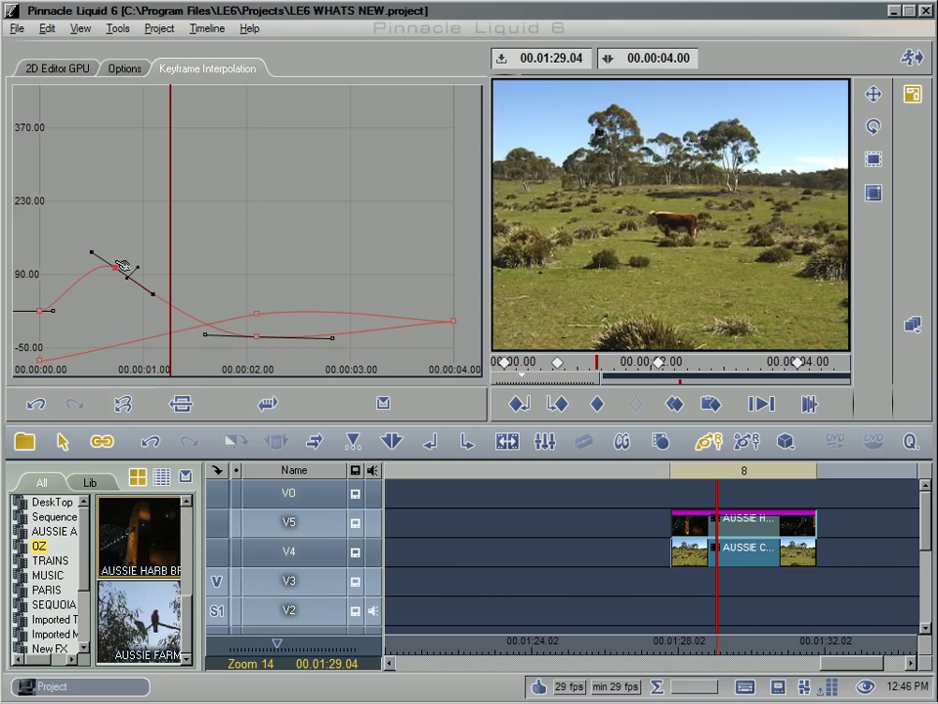
mouse_move(119, 267)
mouse_down()
mouse_move(90, 274)
mouse_move(127, 271)
mouse_up()
drag(172, 226, 198, 274)
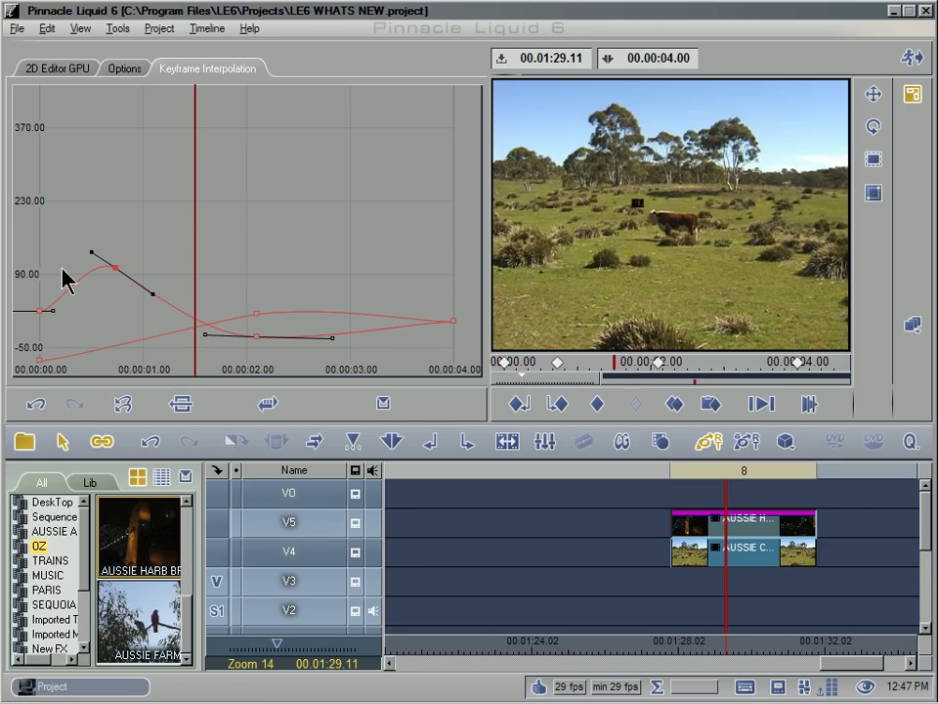
drag(95, 256, 88, 269)
drag(192, 268, 156, 305)
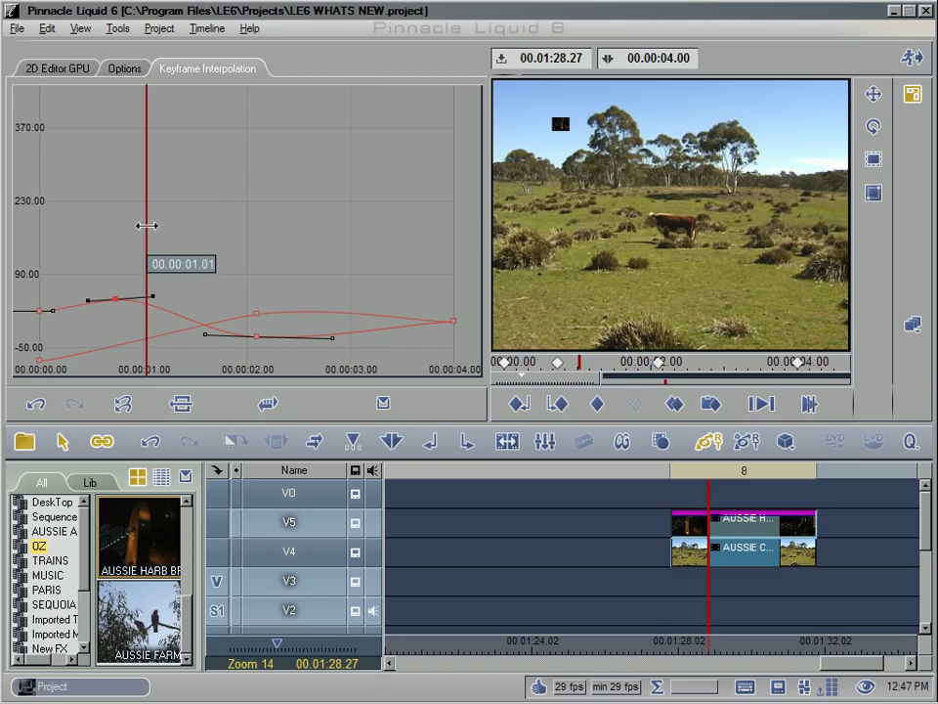
Play the picture-in-picture animation from the first keyframe to preview the reshaped vertical motion.
drag(144, 225, 38, 255)
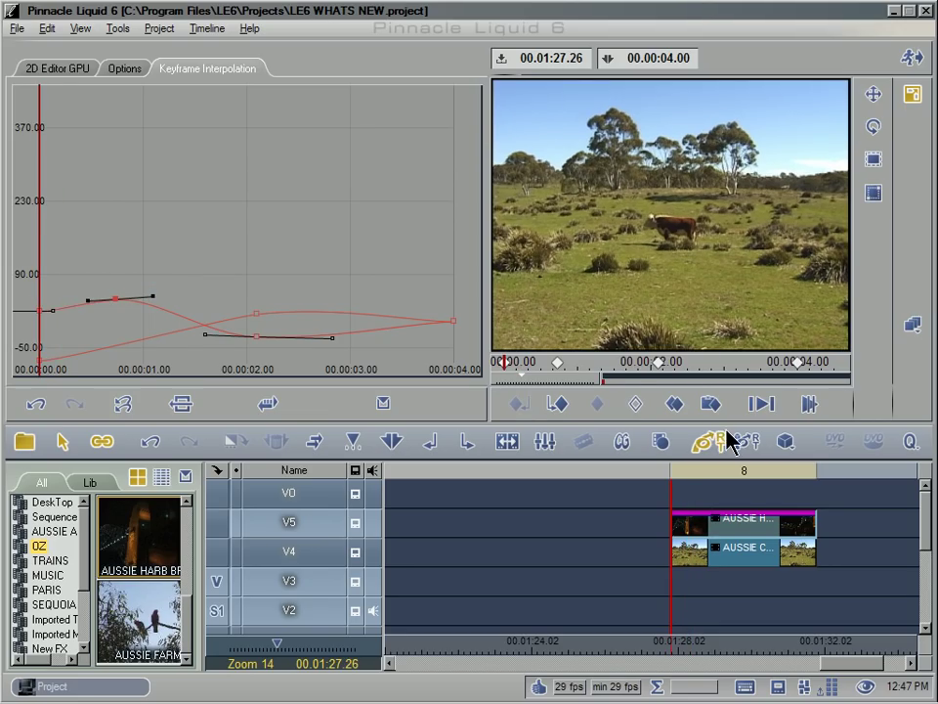
click(761, 404)
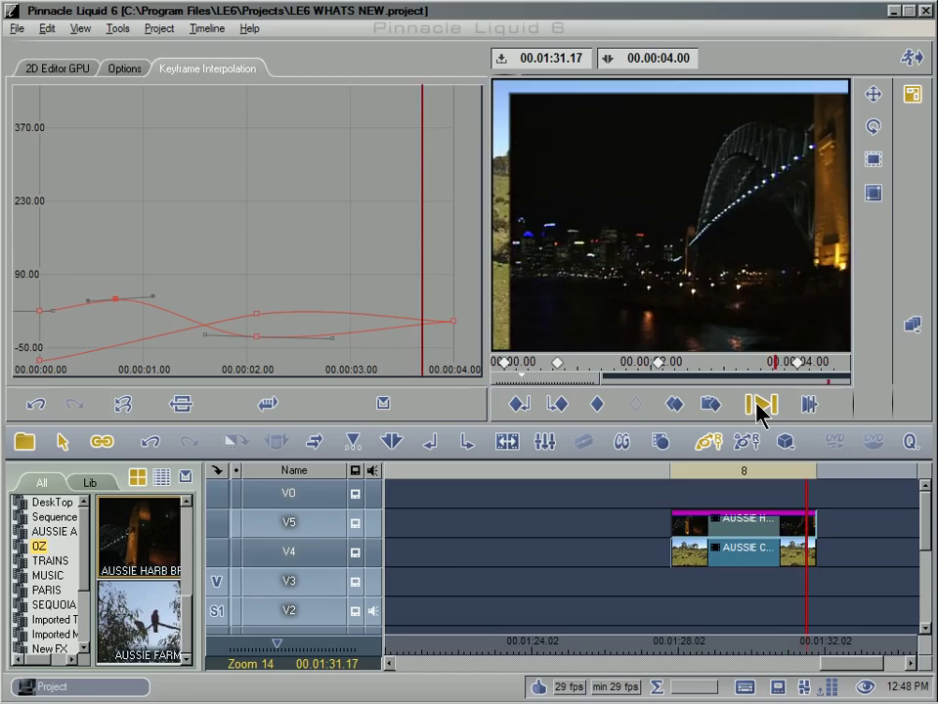
click(762, 406)
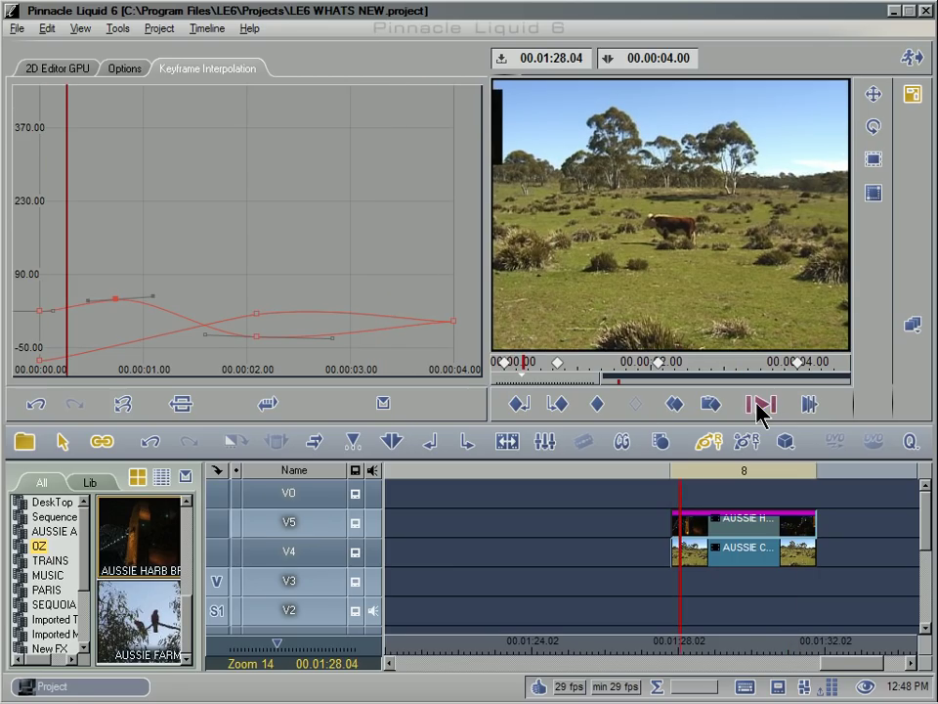
Delete the extra vertical Position keyframe at 00.01.28.18 and replay the animation from the first keyframe.
click(560, 407)
click(638, 407)
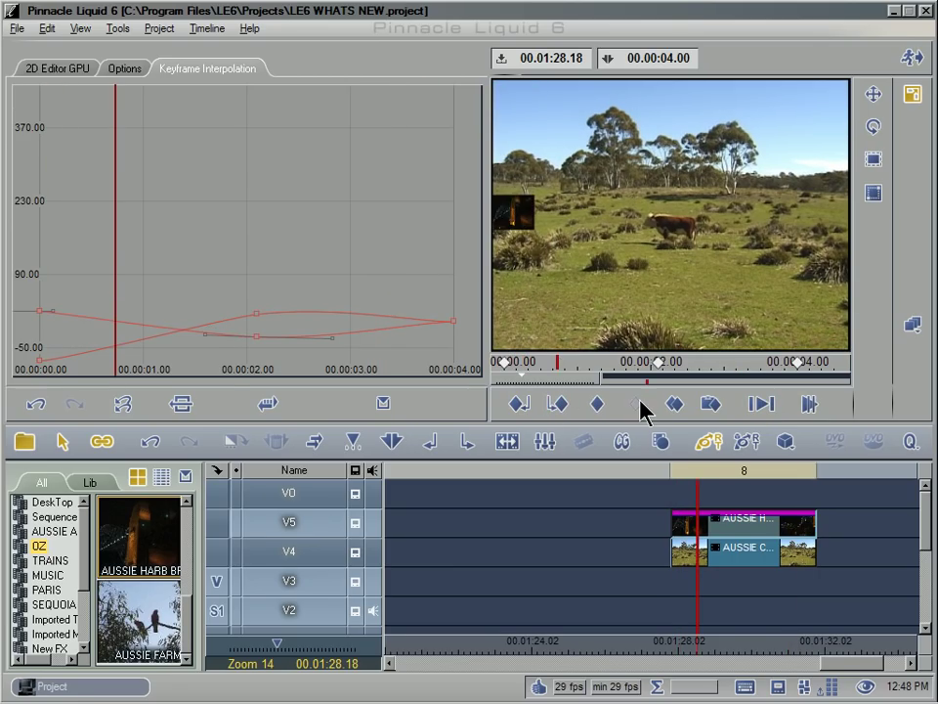
click(533, 404)
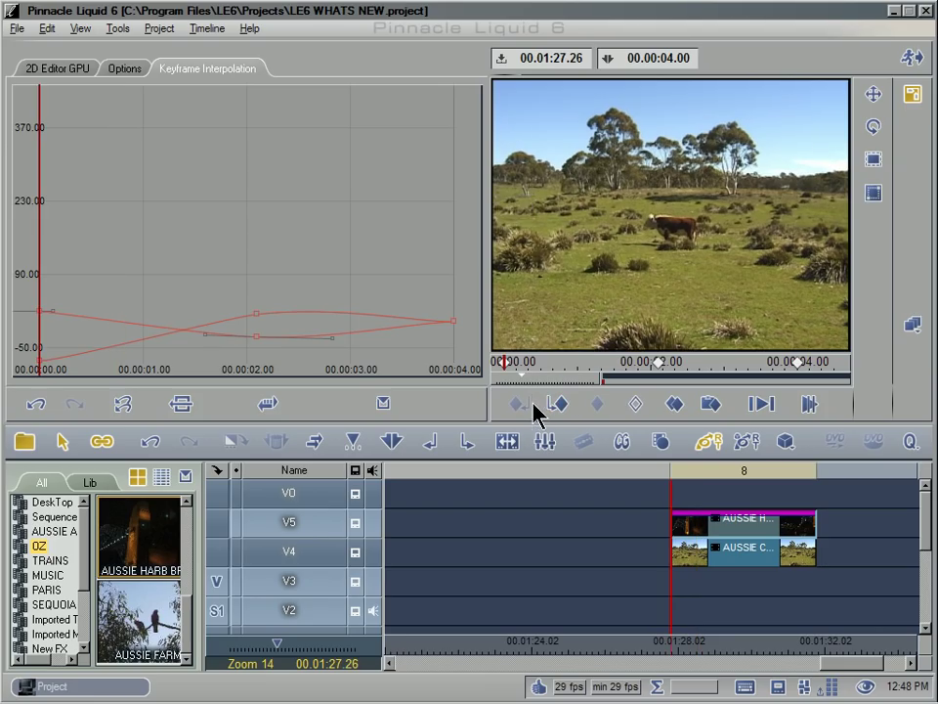
click(758, 405)
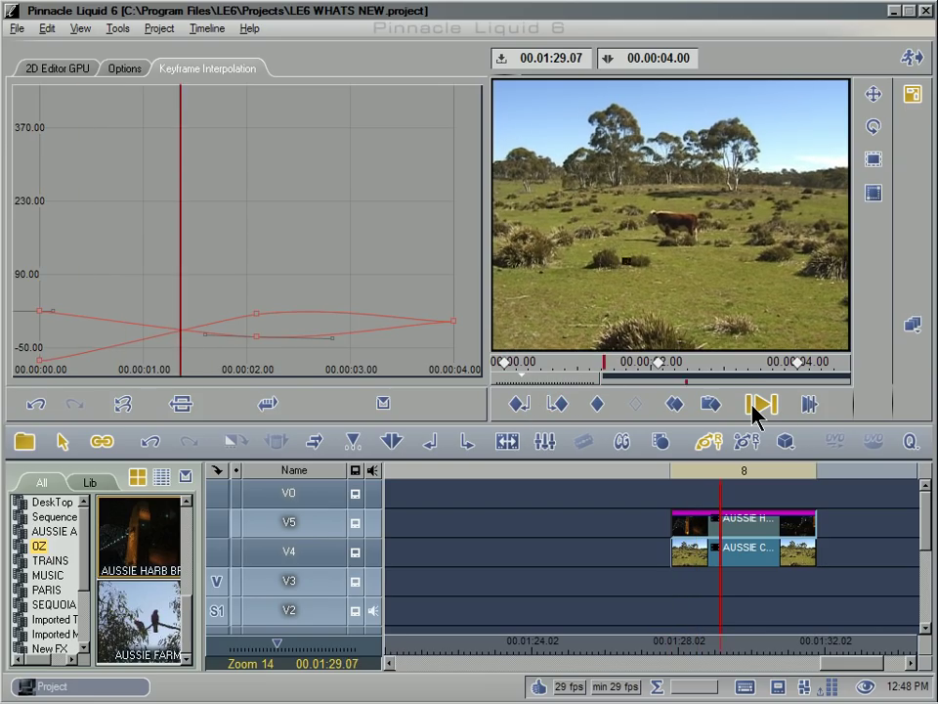
click(758, 405)
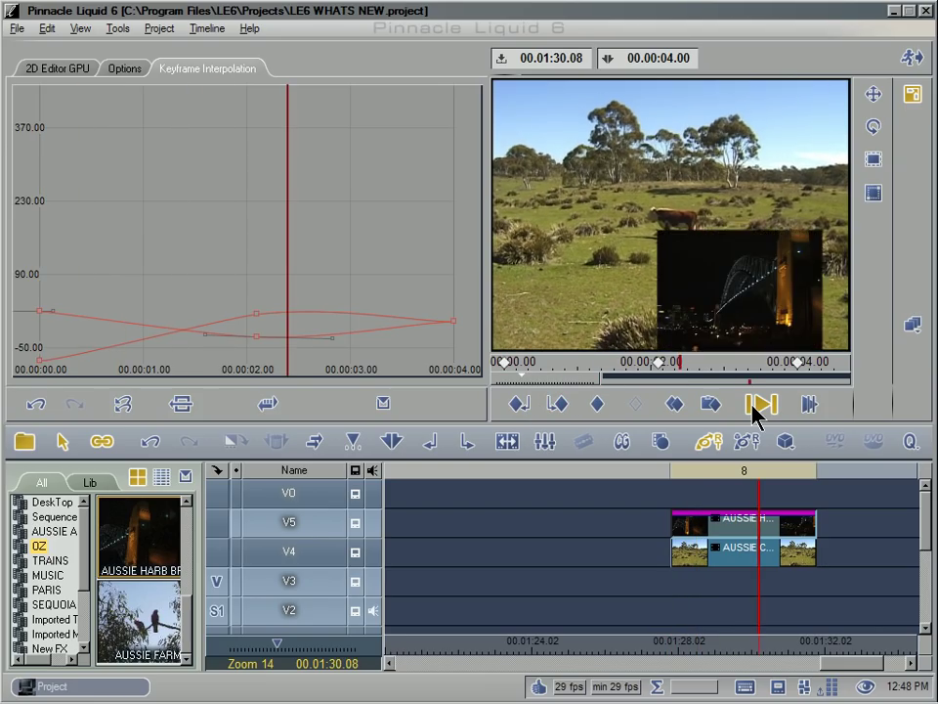
Show the Size curve in the Keyframe Interpolation graph and flatten it around the middle keyframe at 00.00.02.03 using its tangent handle.
click(528, 404)
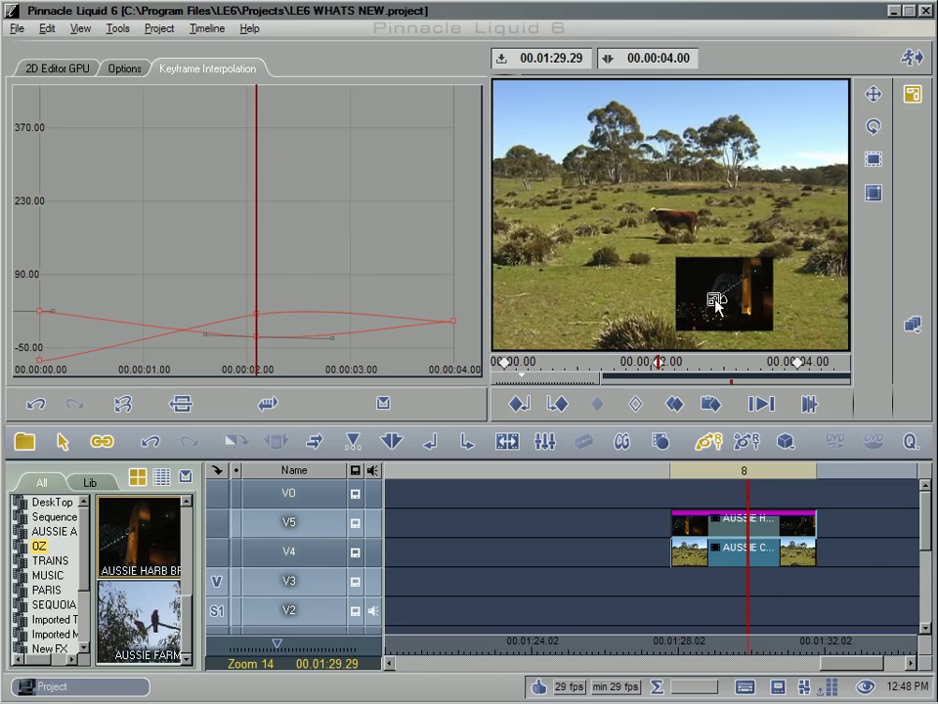
drag(257, 251, 140, 260)
click(54, 76)
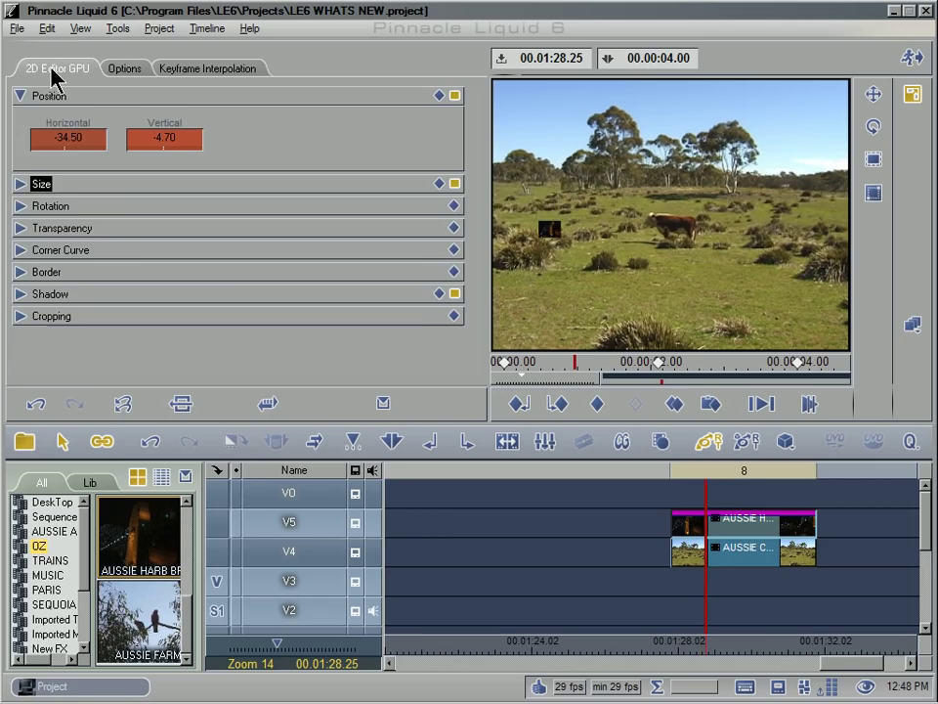
click(19, 184)
click(20, 96)
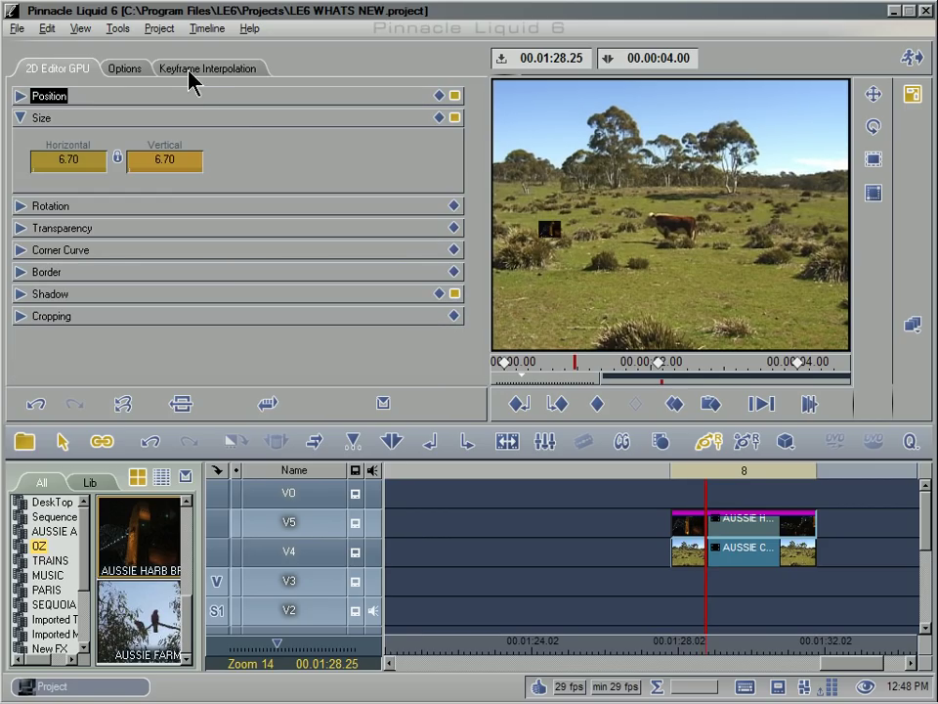
click(217, 70)
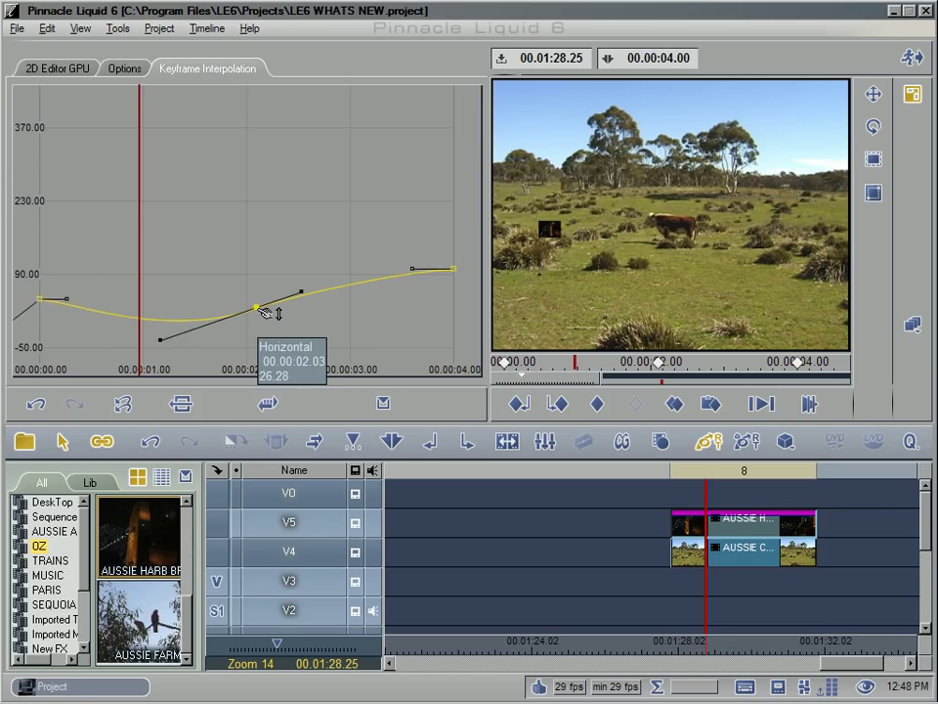
drag(164, 342, 168, 313)
click(44, 298)
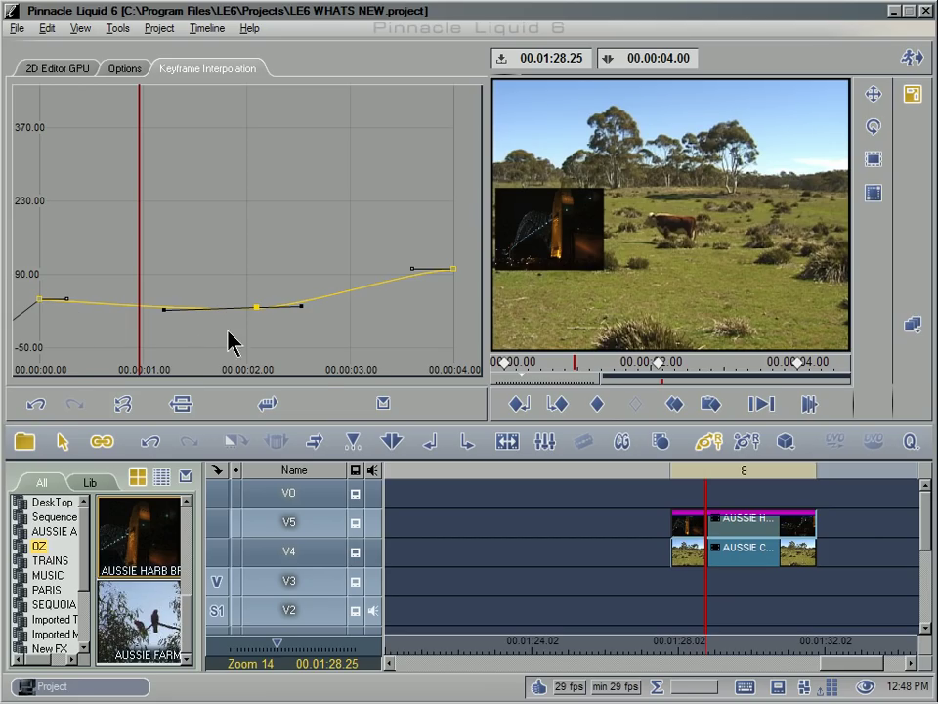
Check the horizontal Size values at the first and middle keyframes and scrub the inset's growth through to the last keyframe.
mouse_move(262, 310)
drag(139, 150, 47, 181)
mouse_move(41, 299)
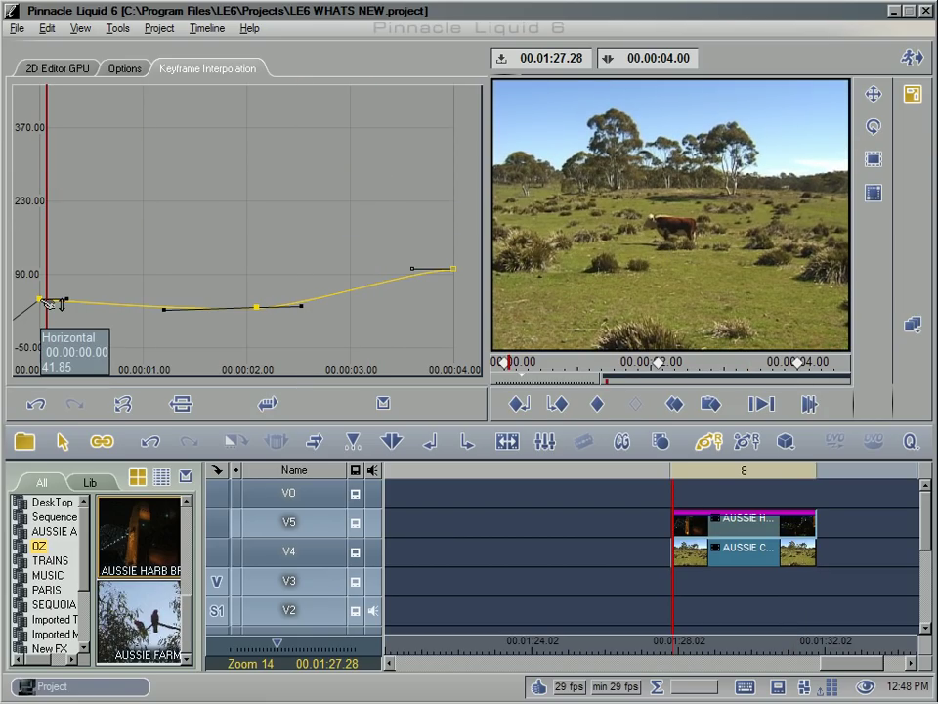
mouse_move(267, 311)
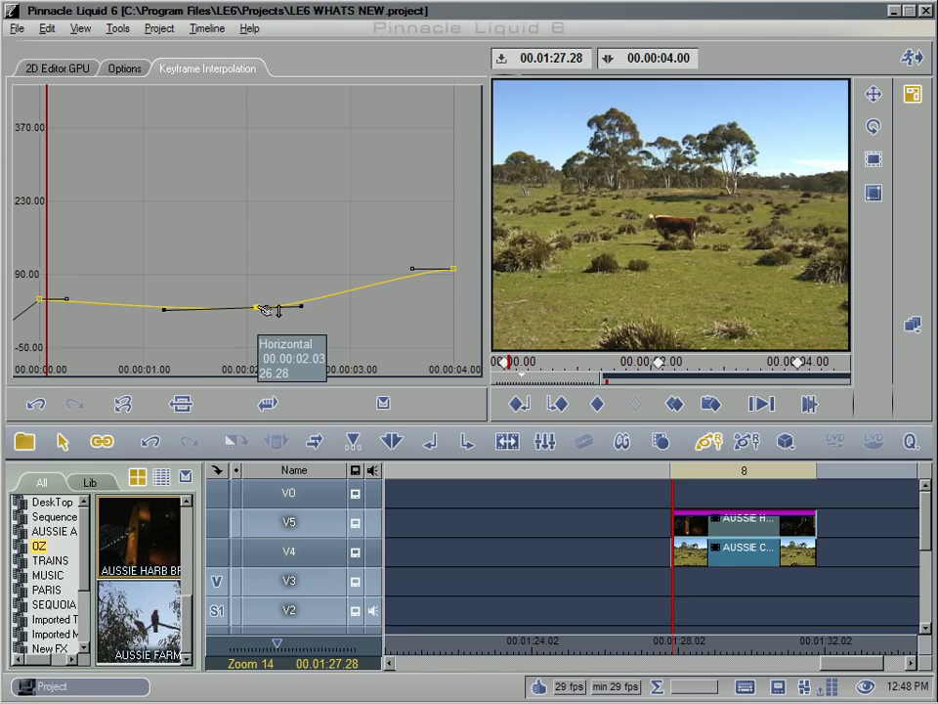
drag(46, 227, 465, 244)
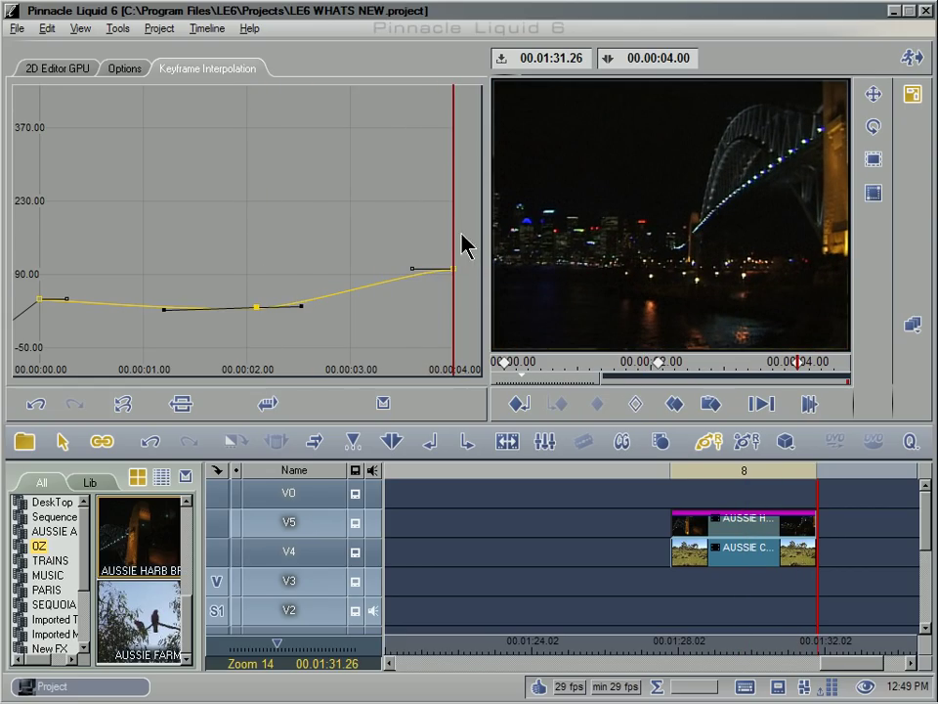
Display the Position curves in the Keyframe Interpolation graph, scrub to 00.01.29.14, and rescale the parameter axis to fit both curves.
click(61, 68)
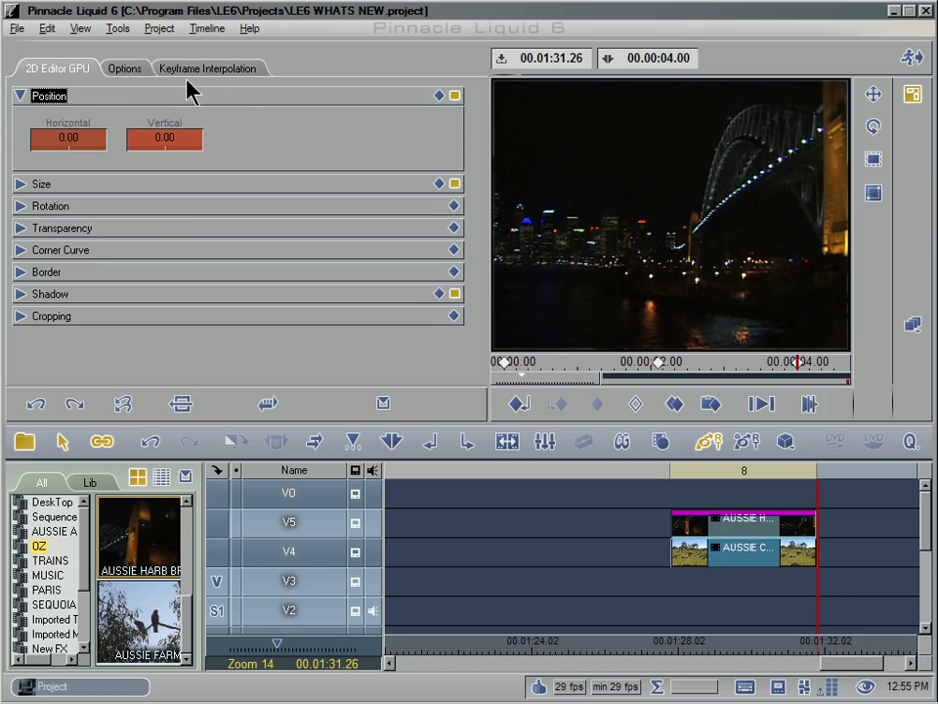
click(203, 71)
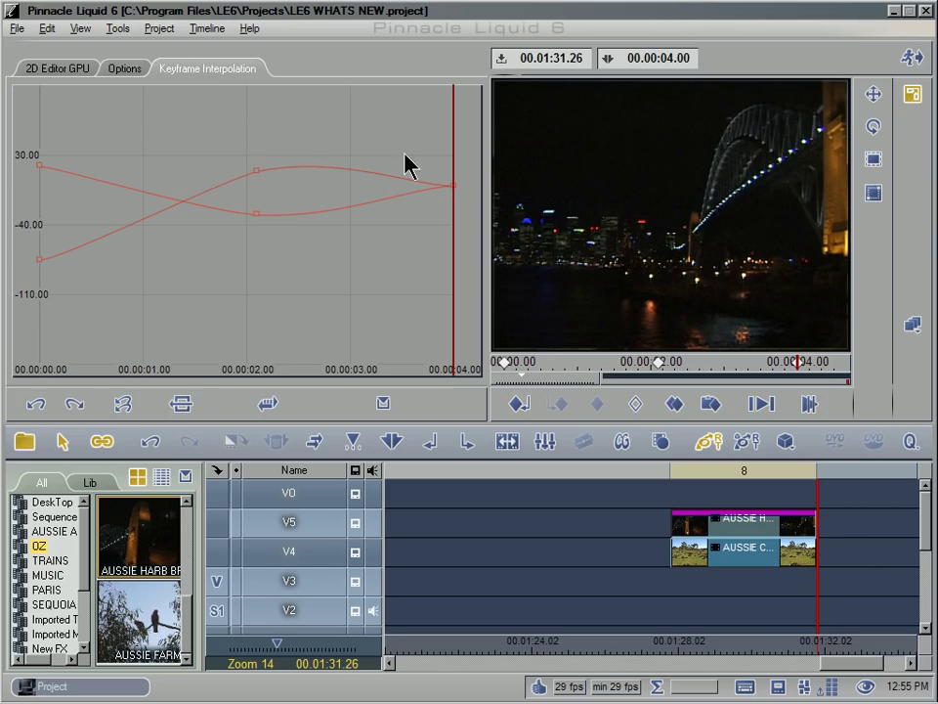
drag(444, 155, 205, 164)
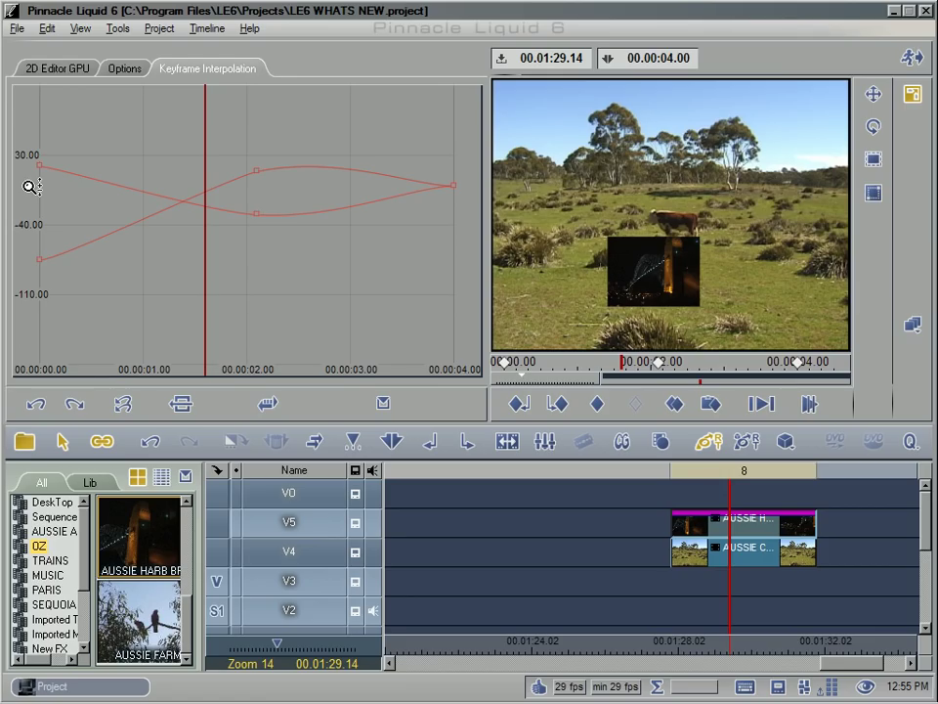
drag(32, 187, 20, 340)
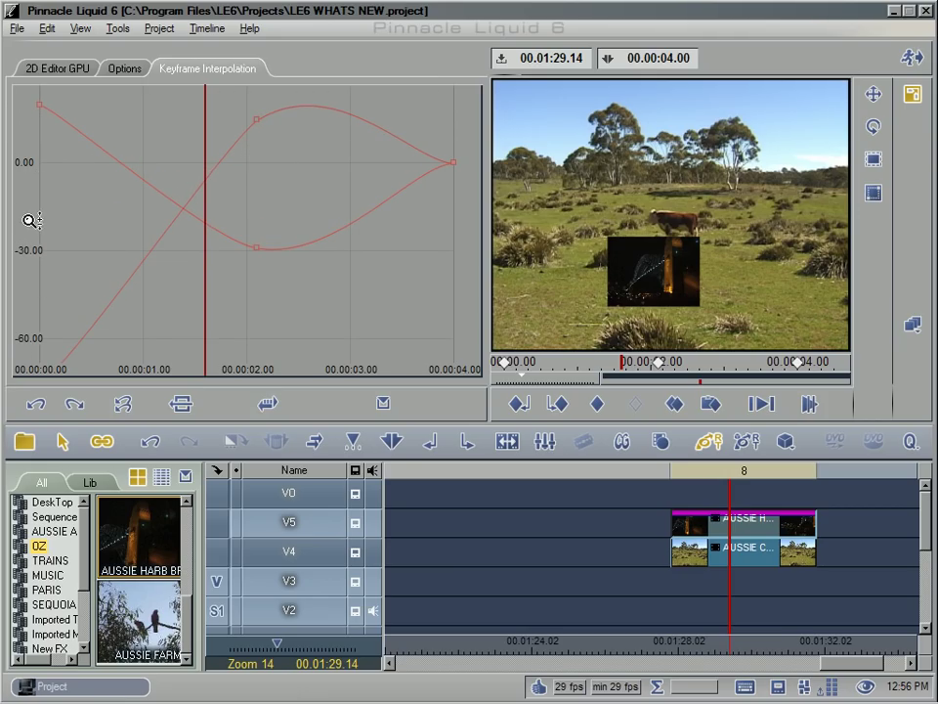
drag(31, 207, 24, 169)
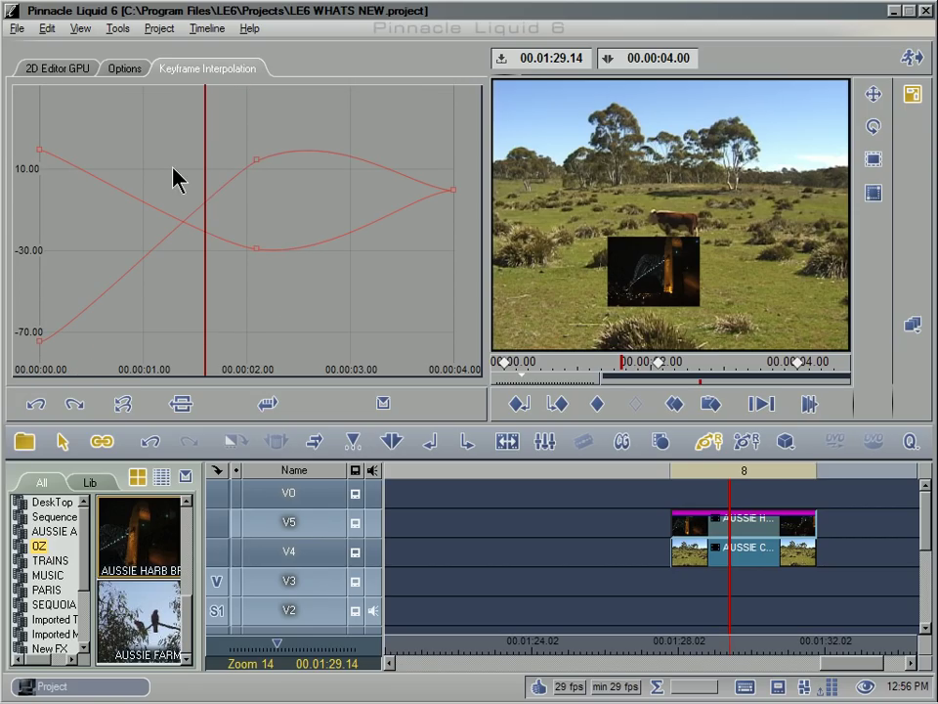
Zoom the graph into the area around the middle Position keyframes and adjust its time and parameter scales.
drag(167, 169, 255, 258)
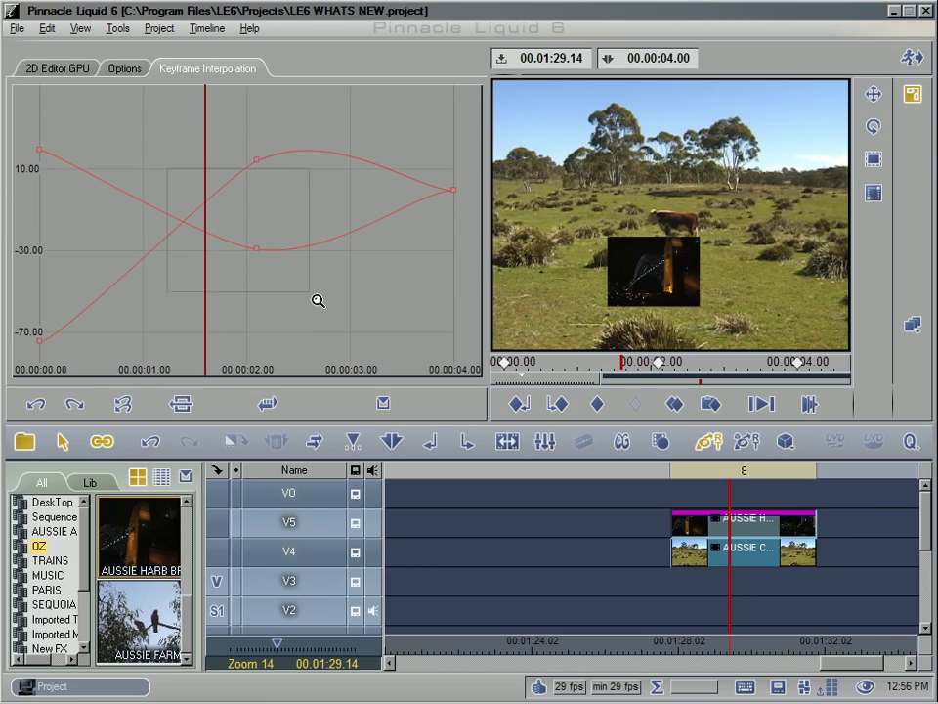
drag(329, 310, 323, 314)
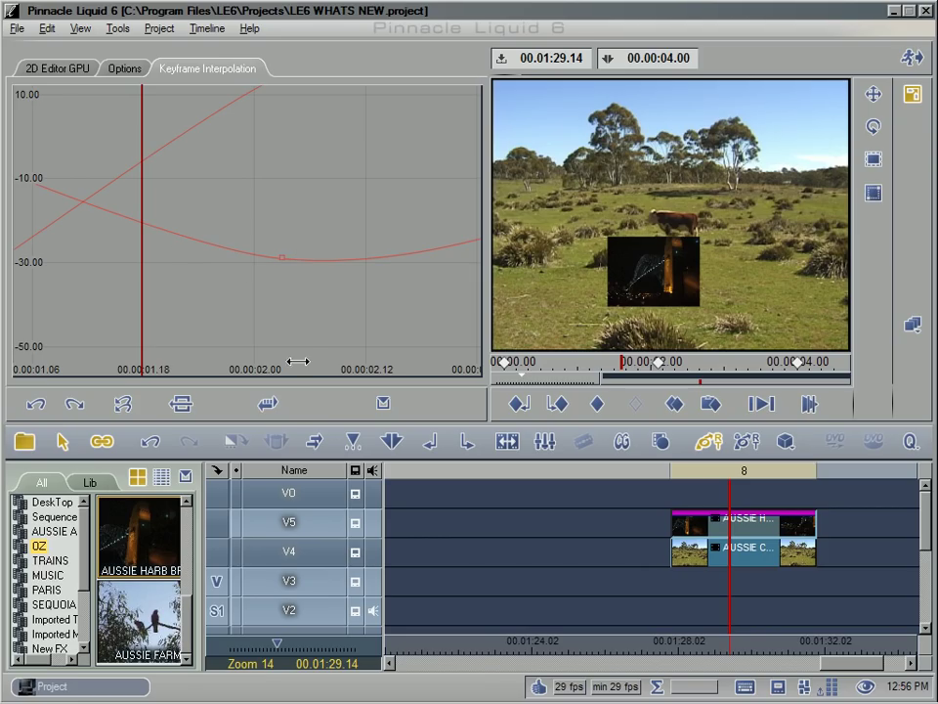
mouse_move(317, 371)
mouse_down()
mouse_move(232, 370)
mouse_move(523, 372)
mouse_move(330, 362)
mouse_up()
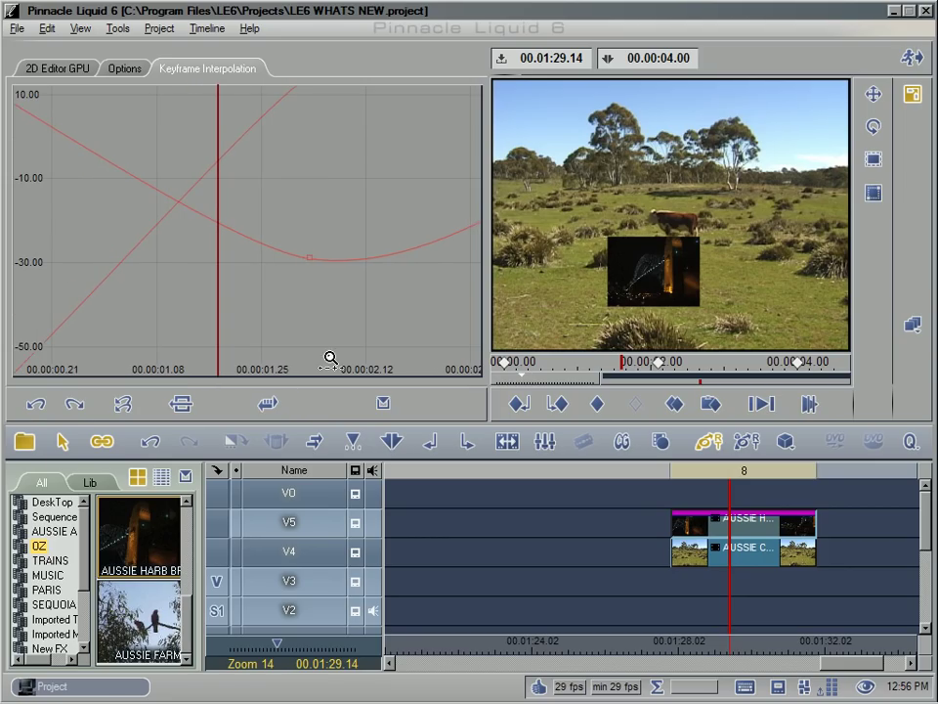
drag(32, 224, 35, 193)
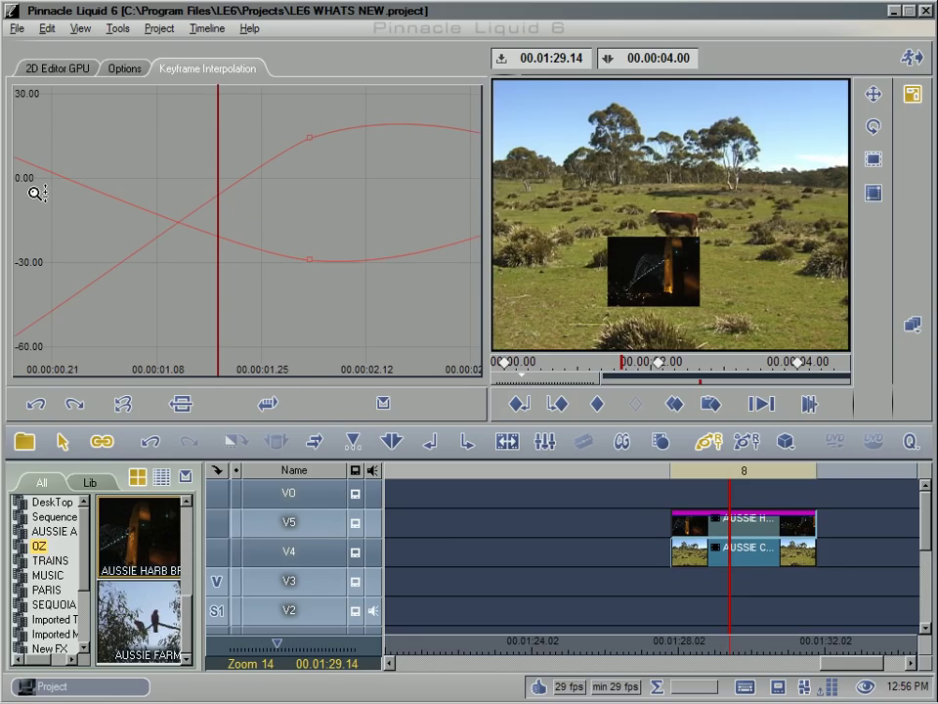
Reset both graph scales and widen the parameter range to leave room above and below the Position curves.
right_click(105, 150)
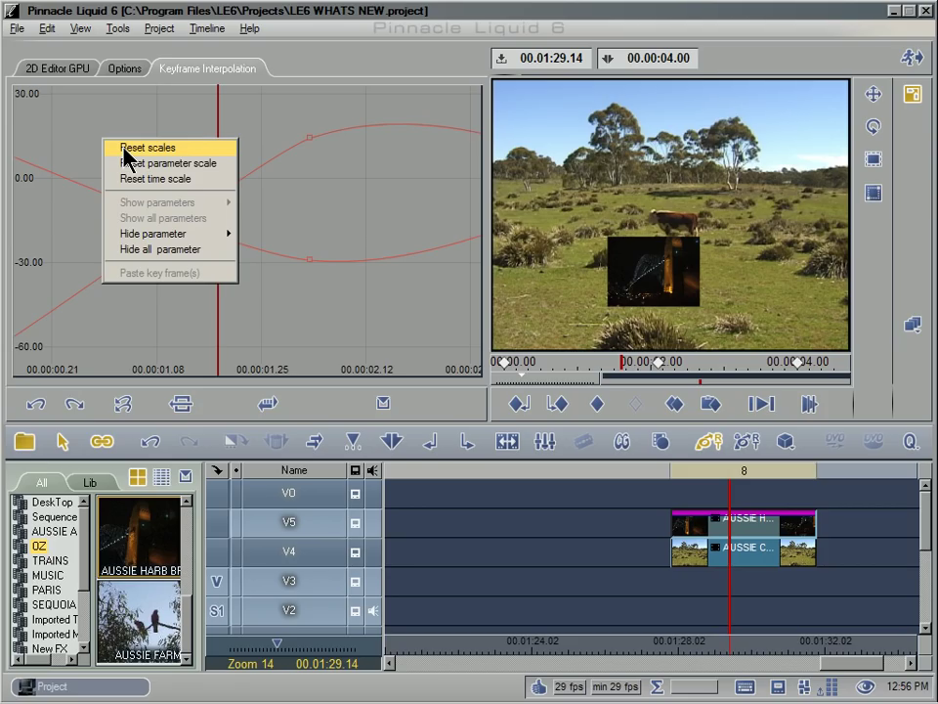
click(128, 149)
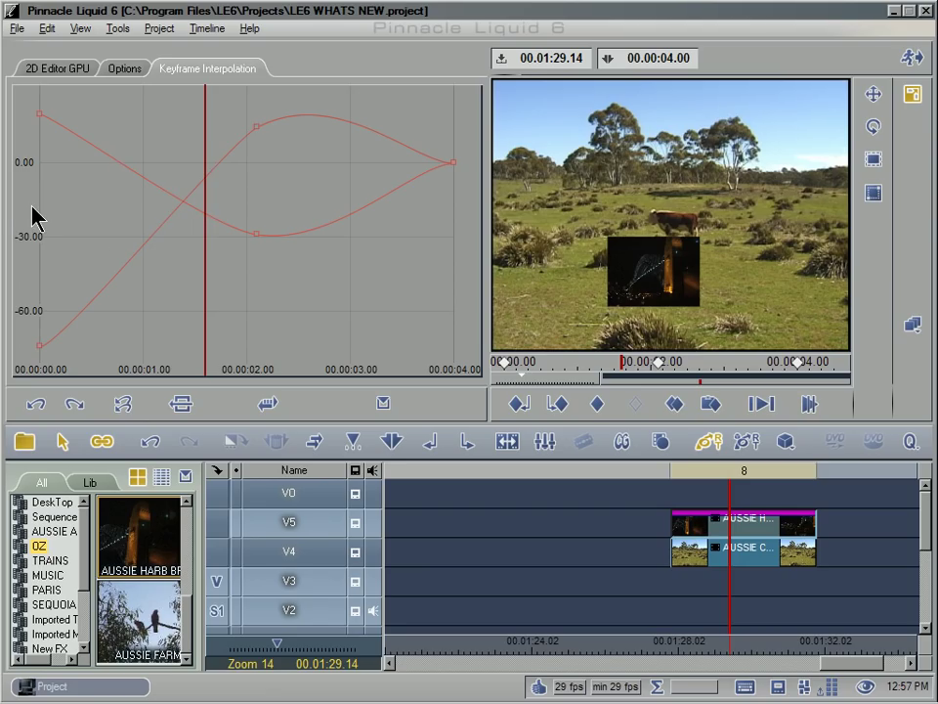
drag(15, 217, 28, 99)
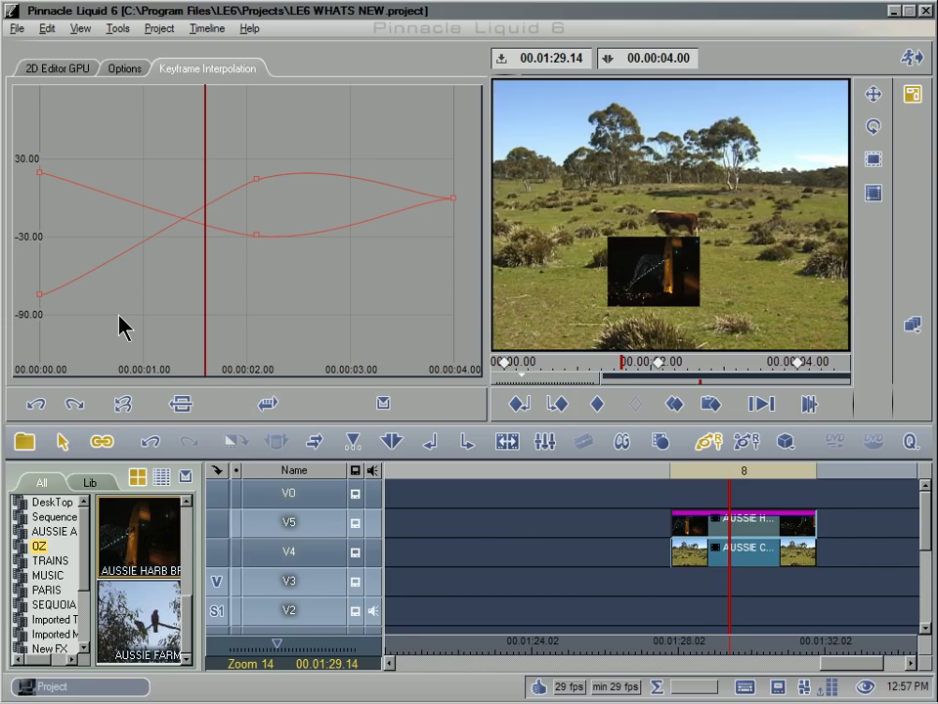
Raise the vertical Position keyframe at 00.00.02.03 to 33.30 in the graph and check the inset's motion by scrubbing to 00.01.30.15.
drag(208, 322, 289, 315)
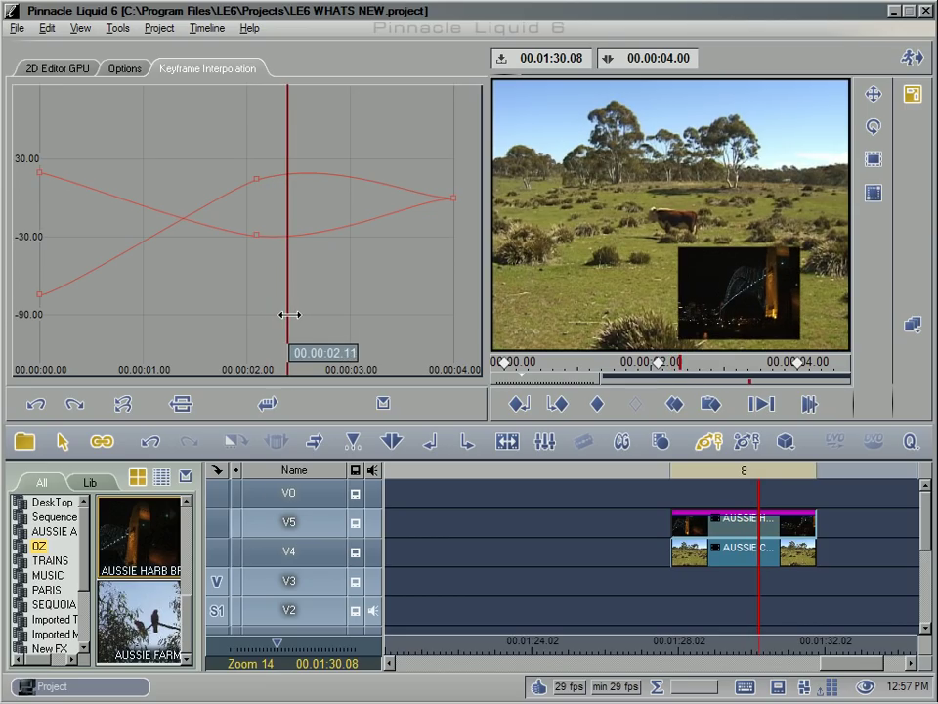
mouse_move(262, 180)
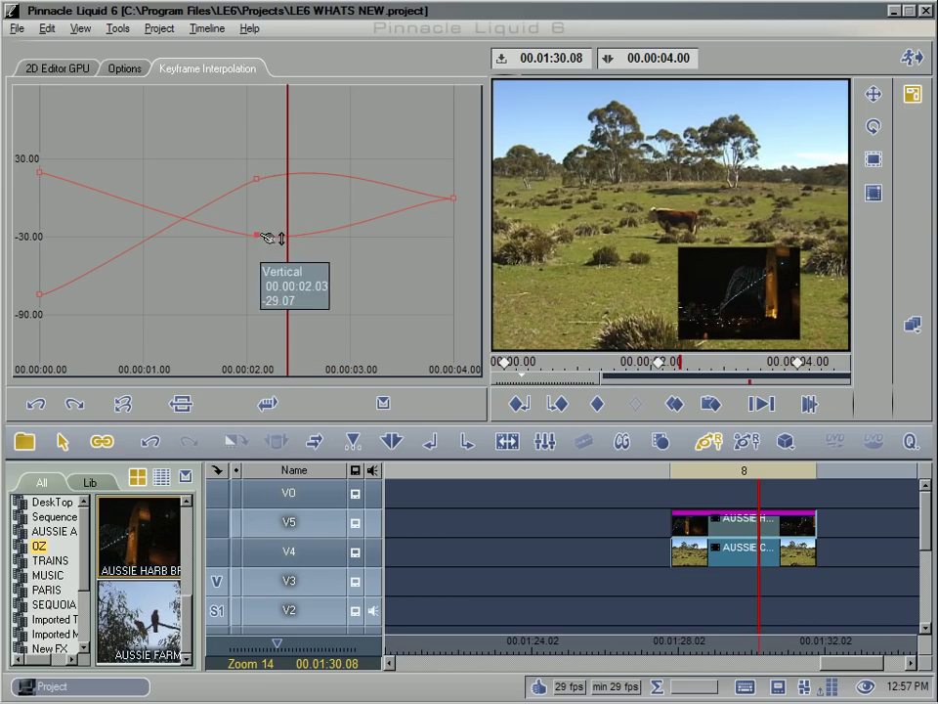
drag(267, 236, 266, 157)
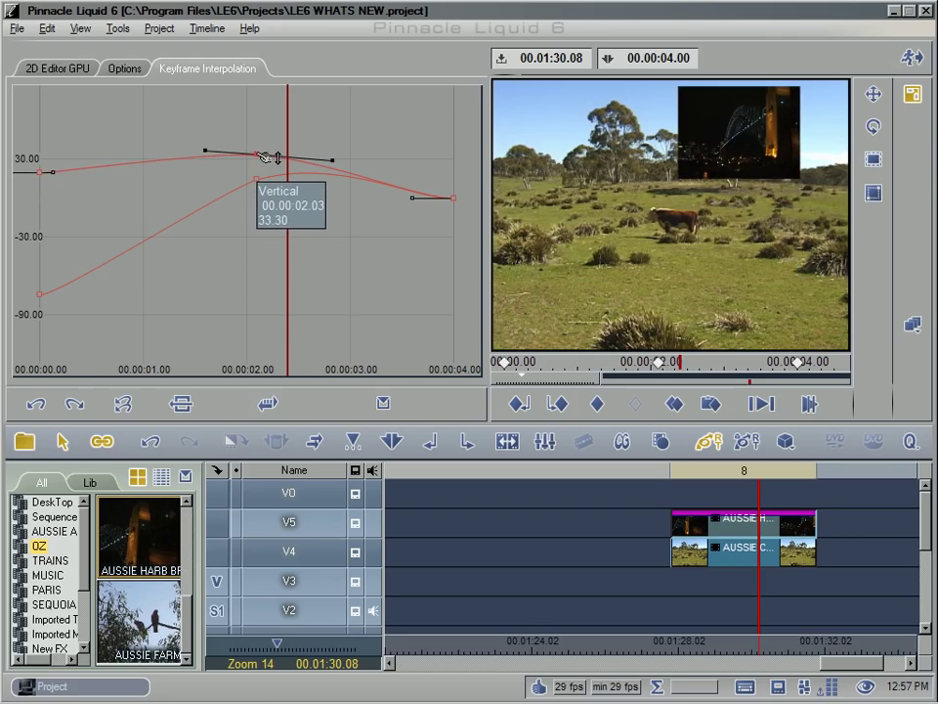
drag(289, 246, 313, 224)
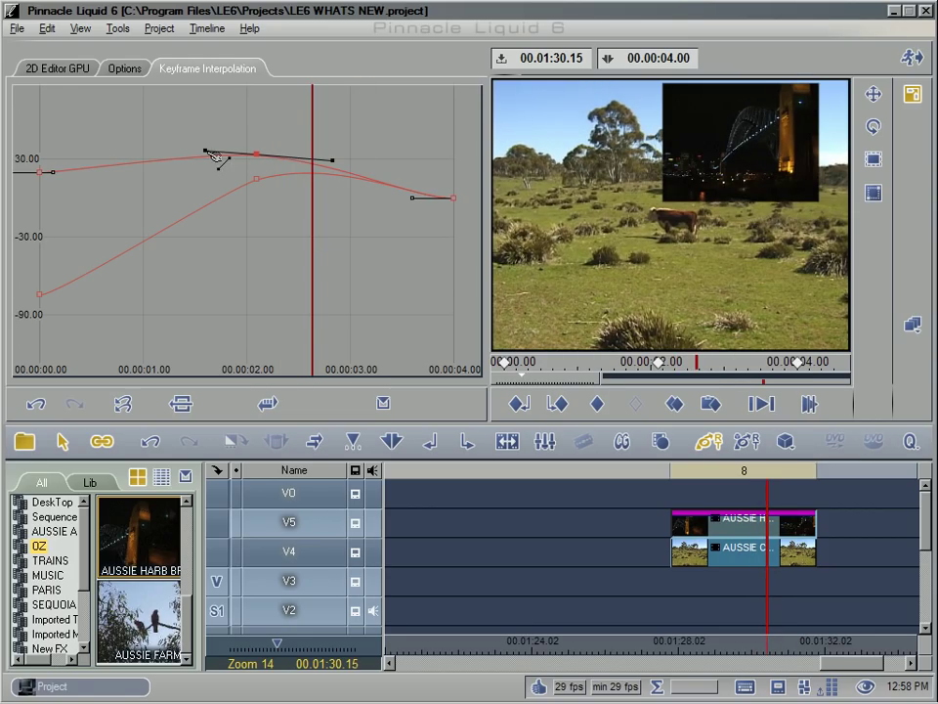
Tilt the tangent of the vertical Position keyframe at 00.00.02.03 steeply upward in time and scrub through the clip to check the inset's motion.
drag(210, 153, 214, 213)
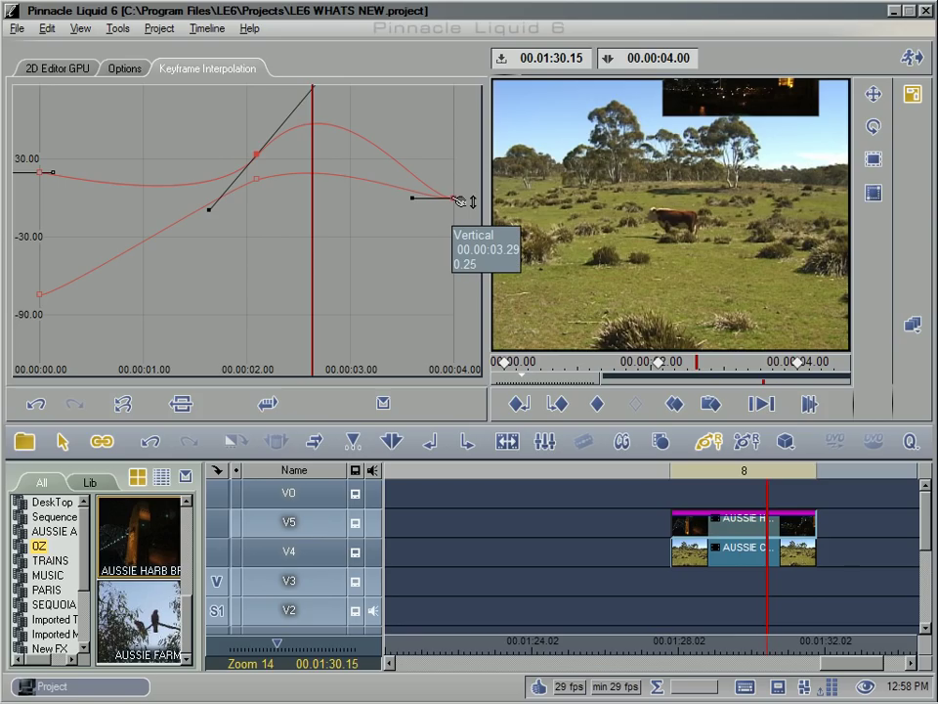
drag(308, 158, 177, 191)
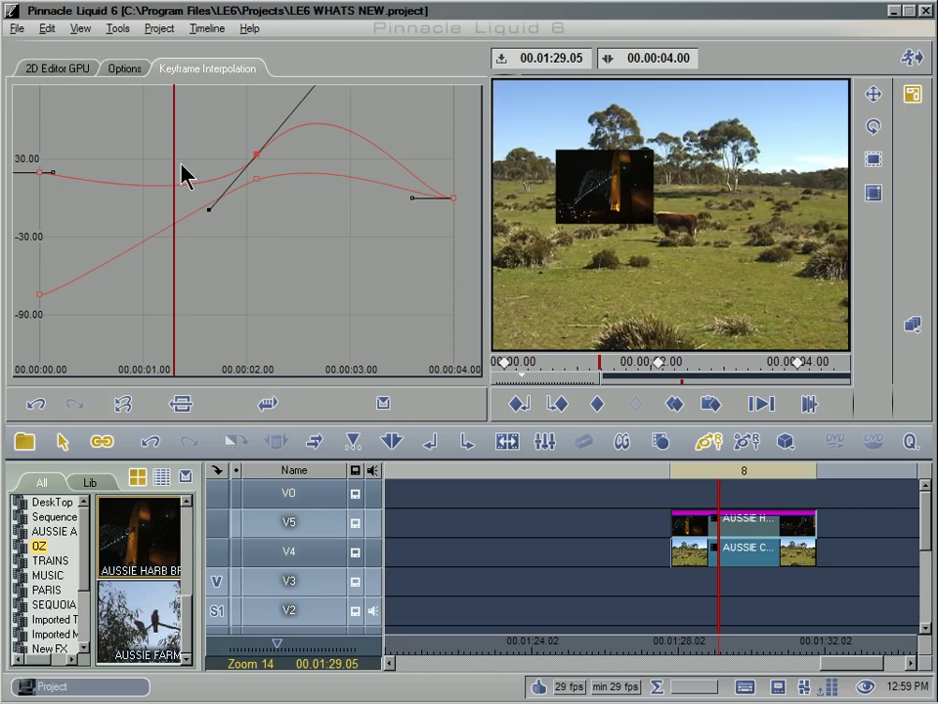
drag(176, 160, 259, 162)
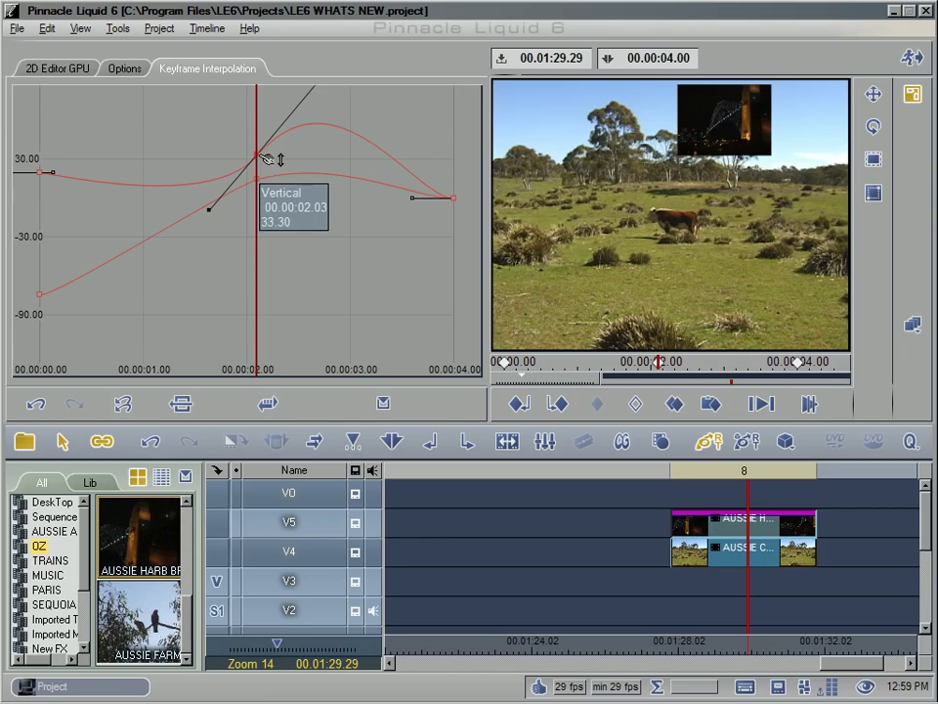
drag(256, 165, 309, 164)
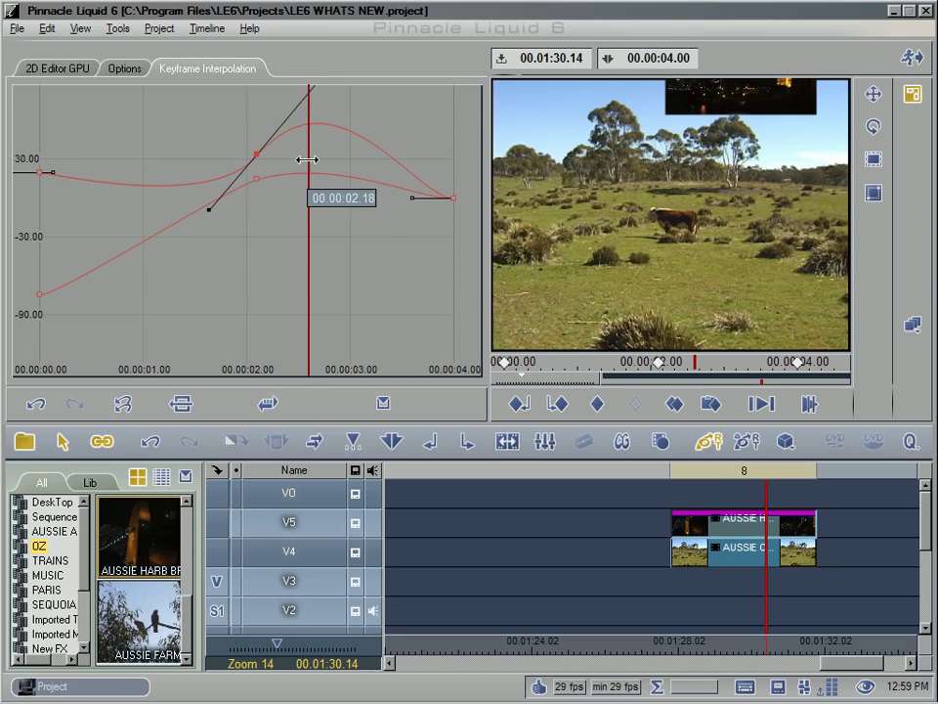
drag(308, 159, 460, 194)
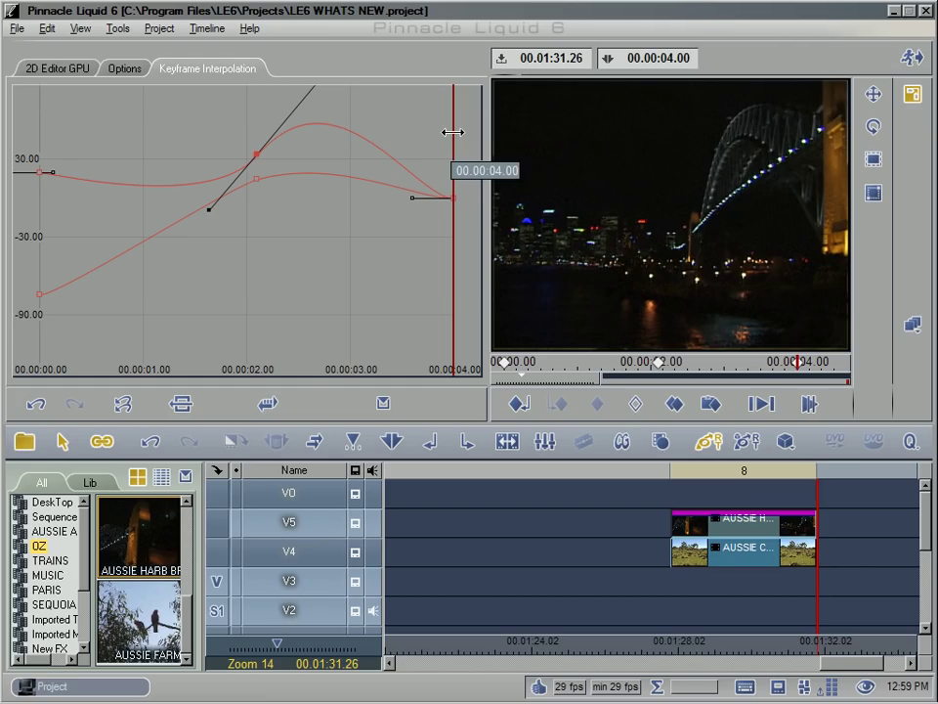
drag(452, 133, 285, 139)
Swing the 00.00.02.03 vertical keyframe's tangent to slope steeply downward so the curve dips after it, and scrub the motion to 00.01.31.26.
drag(219, 211, 264, 171)
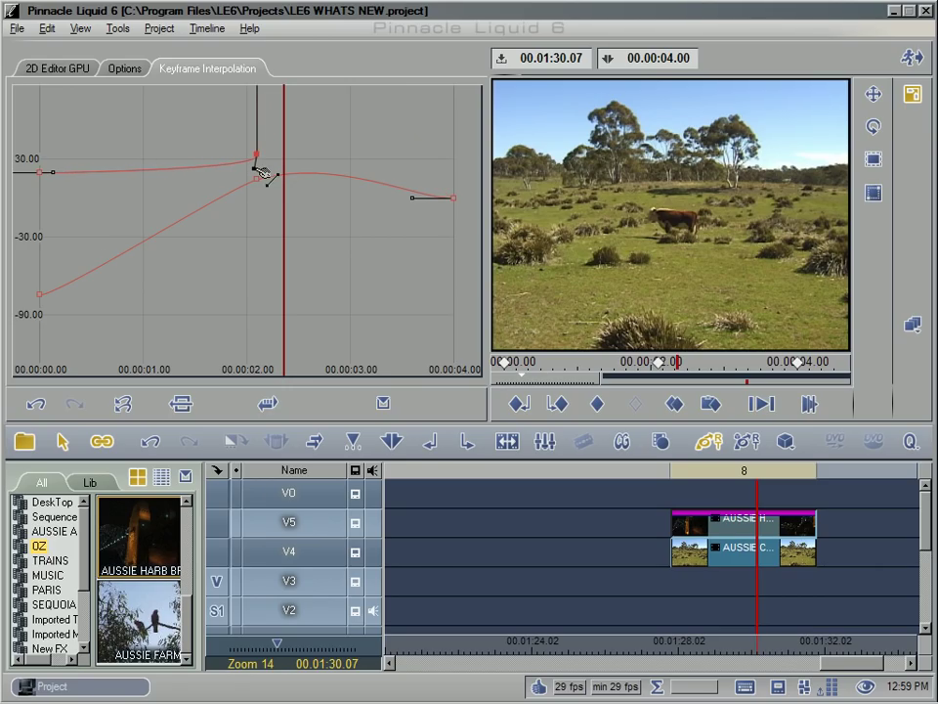
drag(284, 168, 254, 180)
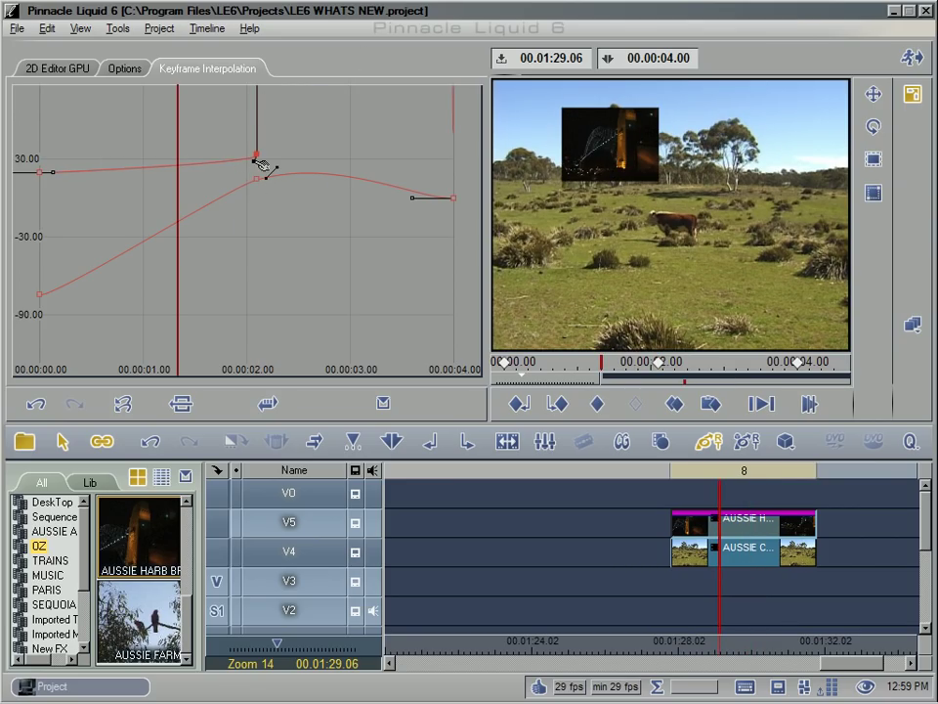
drag(258, 164, 246, 121)
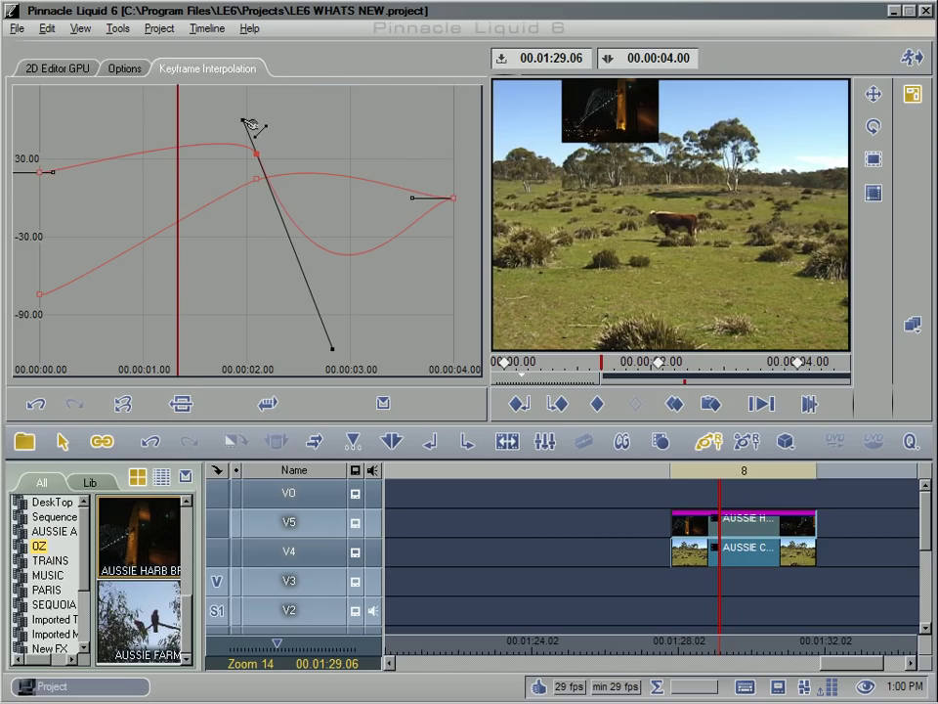
drag(177, 123, 319, 170)
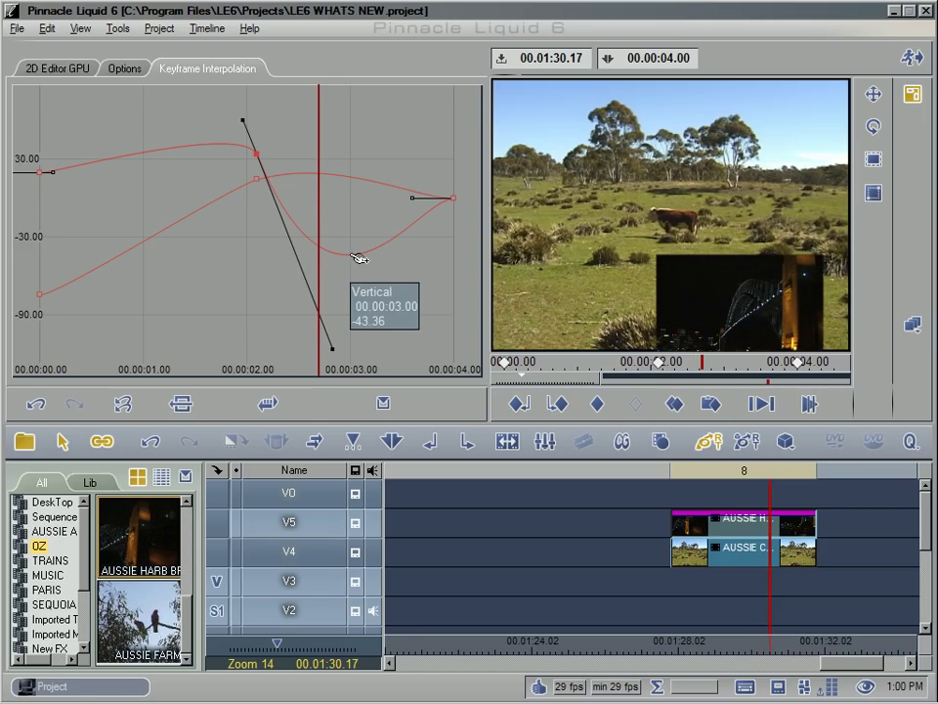
drag(319, 211, 457, 208)
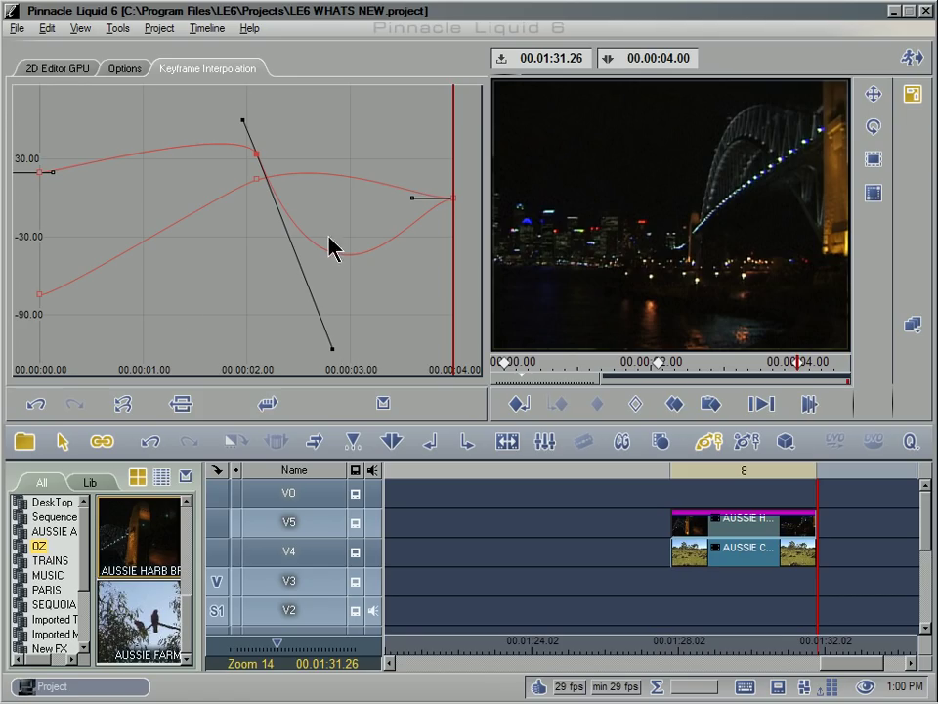
Flatten the vertical keyframe's tangent at 00.00.02.03 to nearly horizontal and lengthen its incoming handle to smooth the Position curve.
drag(336, 351, 321, 152)
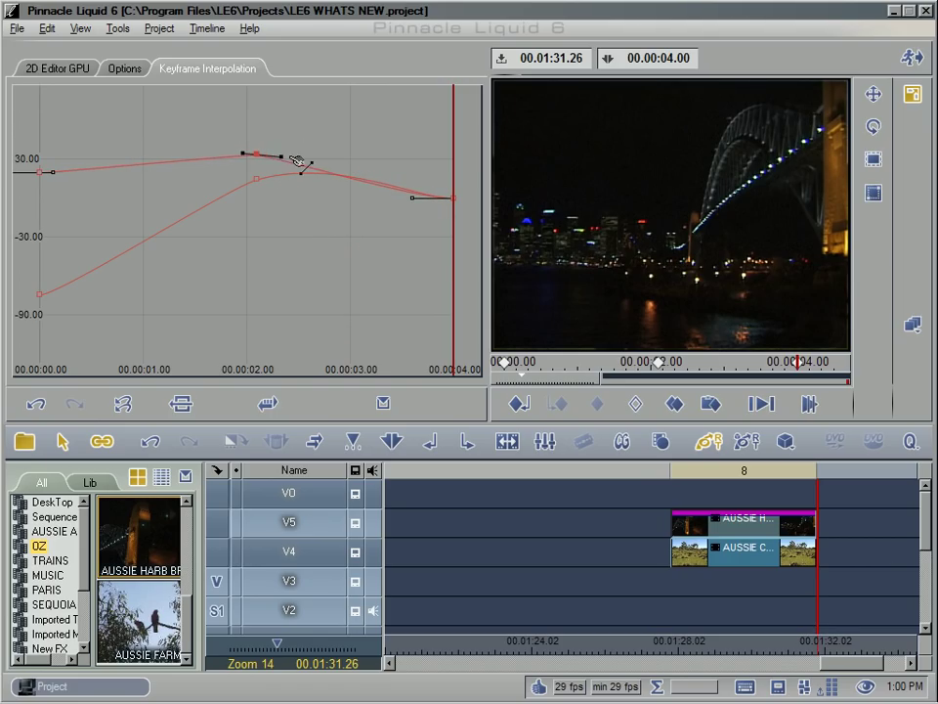
drag(297, 161, 251, 158)
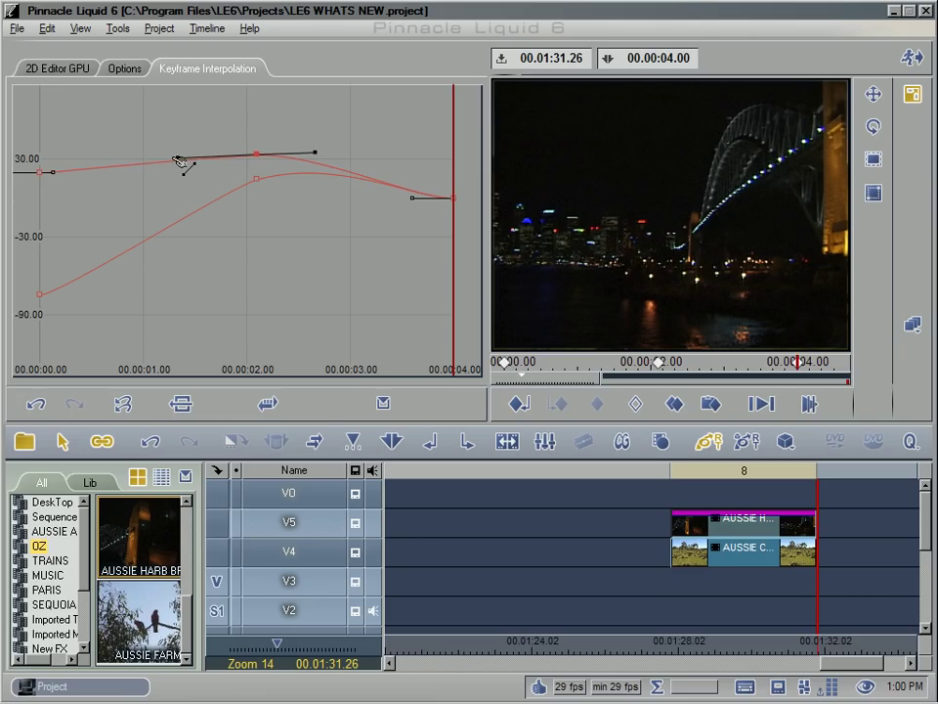
drag(178, 160, 182, 157)
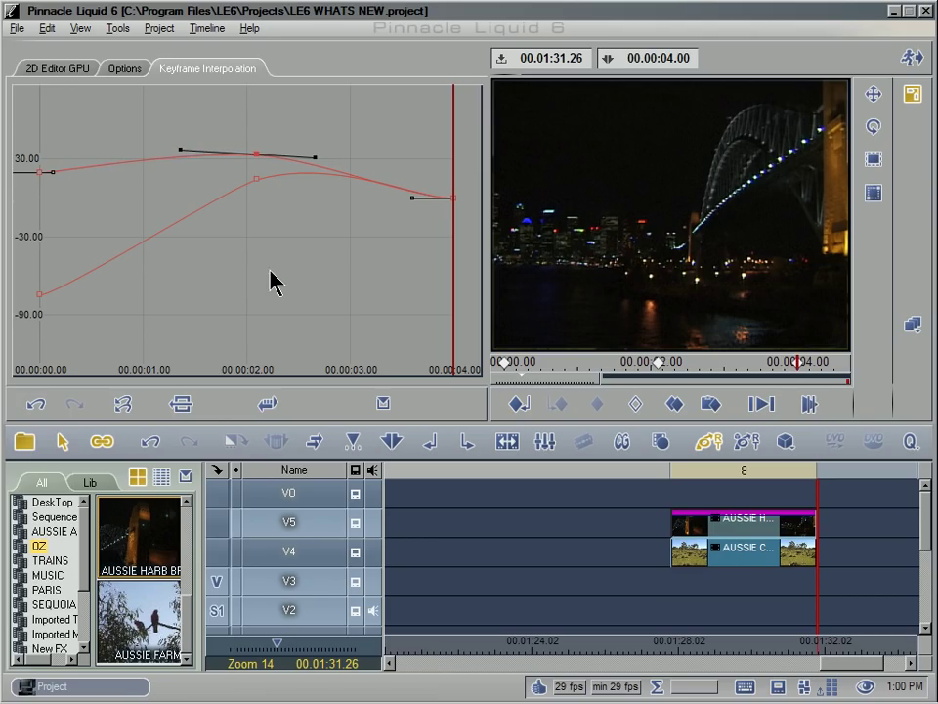